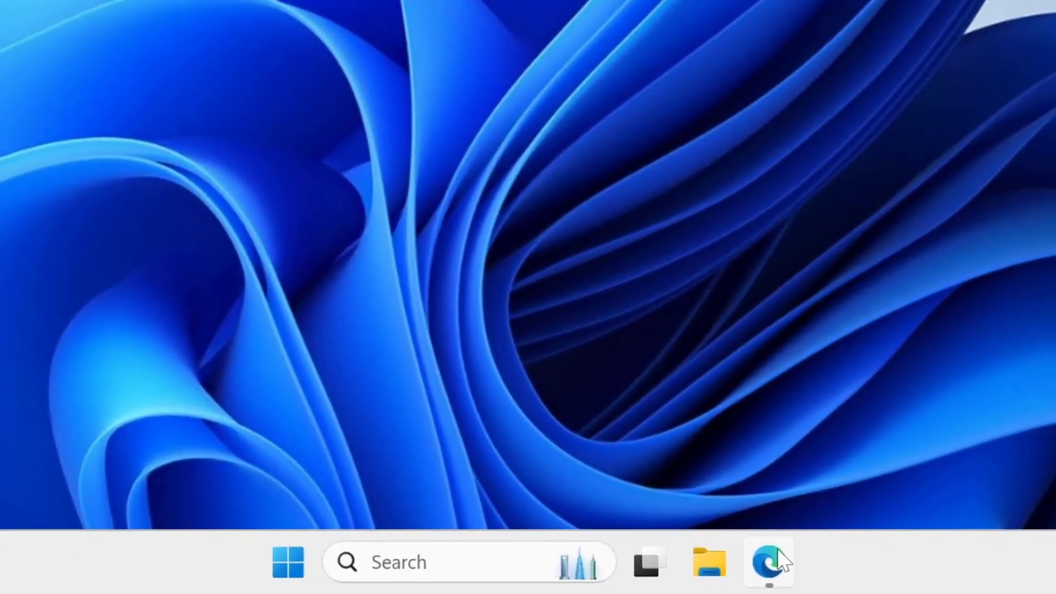
Download the OBS Studio 30.2.3 Windows installer from the OBS download page and save it in Documents
left_click(785, 560)
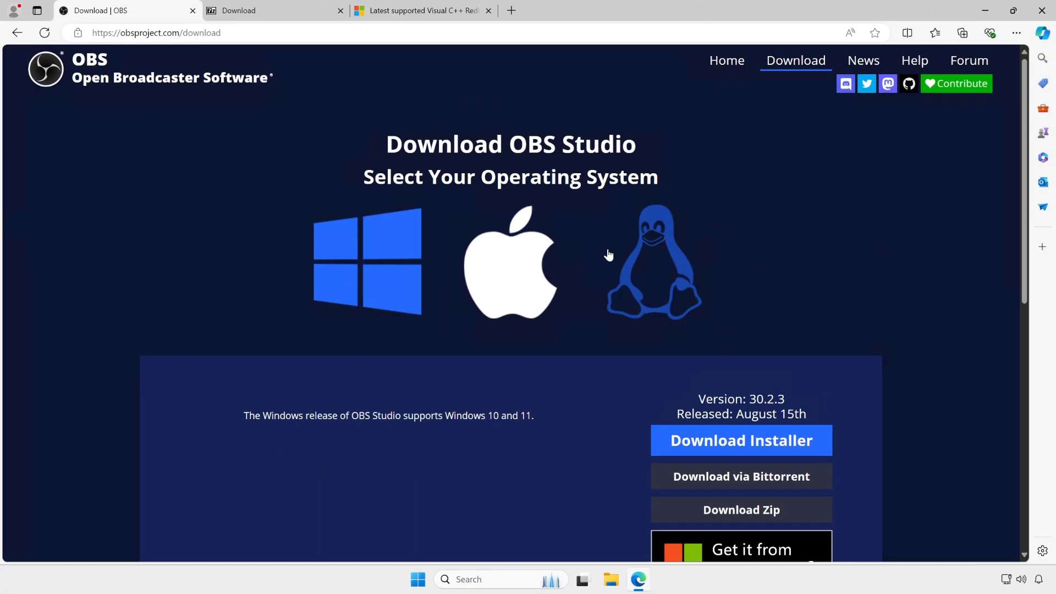
scroll(606, 254, "down", 2)
scroll(513, 279, "down", 1)
scroll(514, 278, "up", 2)
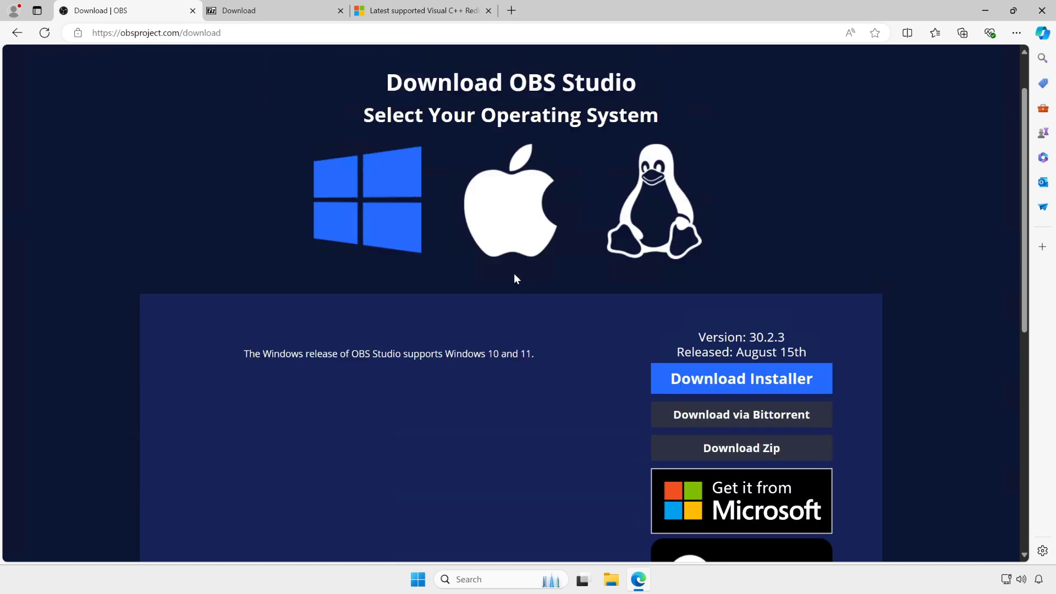
scroll(515, 278, "up", 1)
scroll(682, 439, "down", 5)
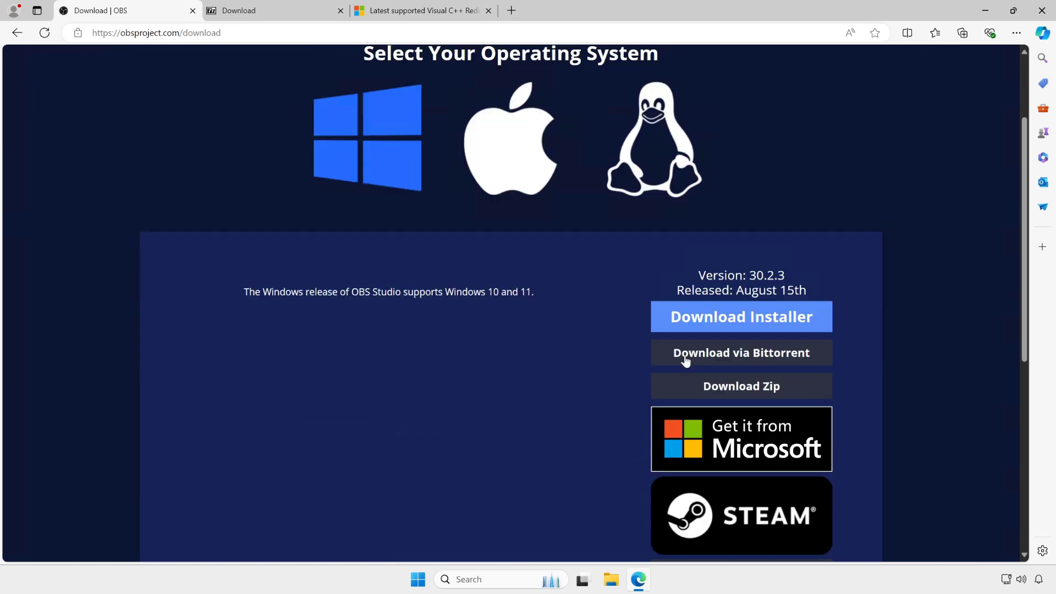
scroll(576, 203, "up", 4)
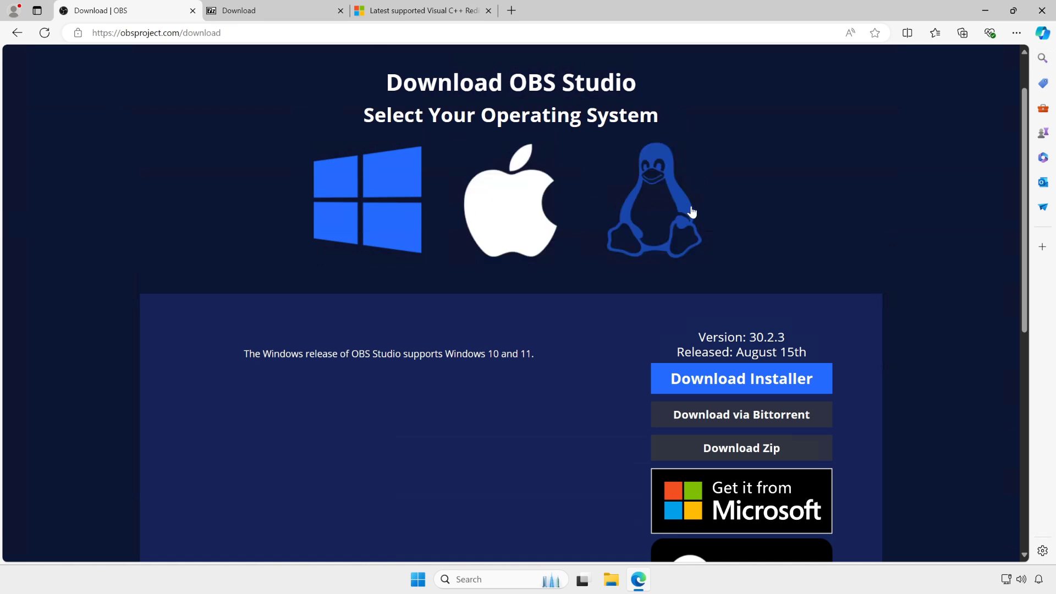
left_click(735, 380)
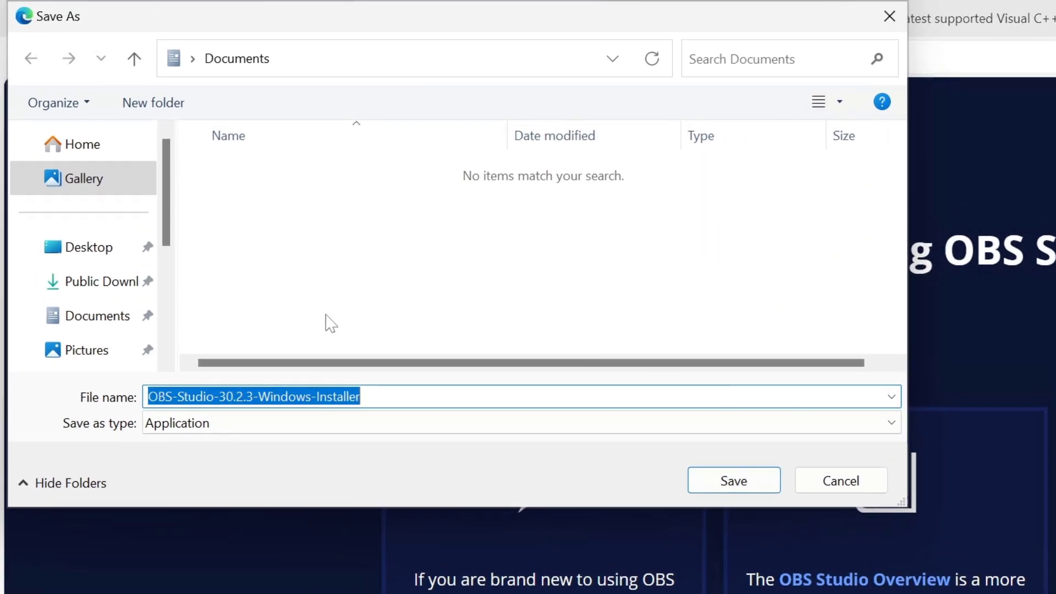
left_click(82, 325)
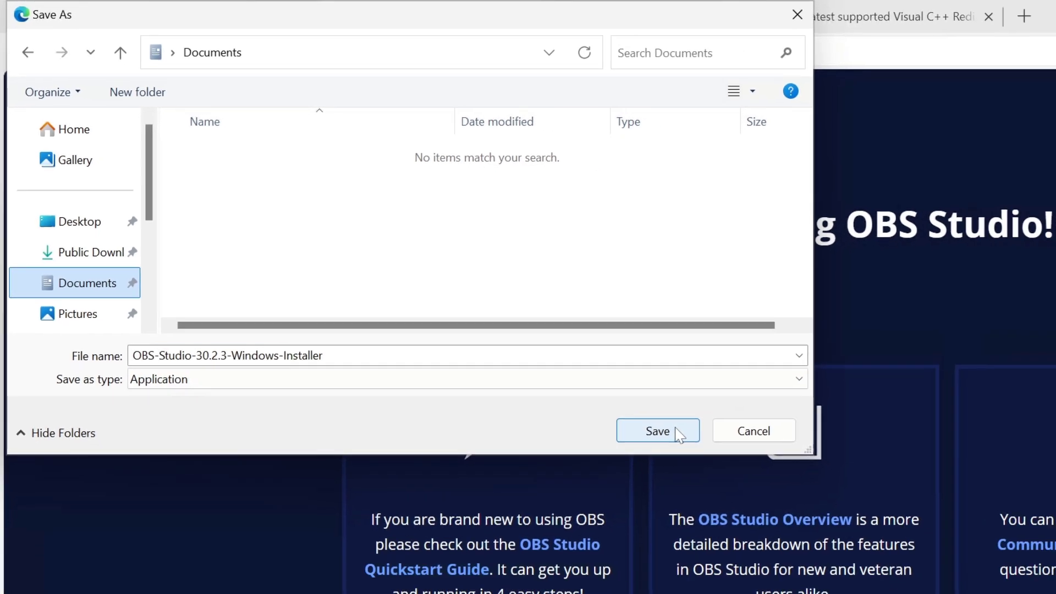
left_click(757, 484)
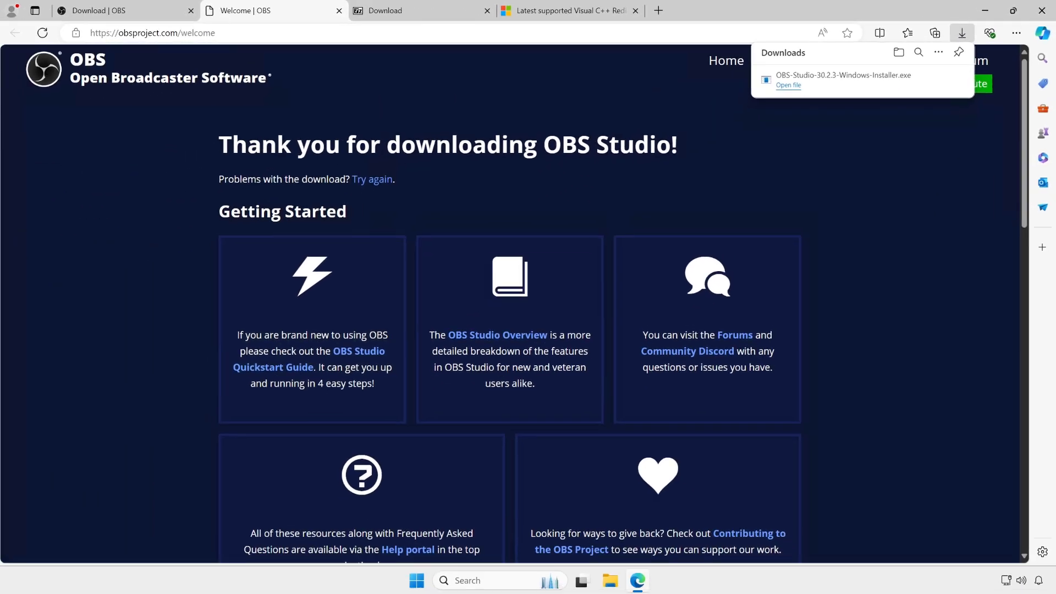
Download the 64-bit Windows x64 .exe installer of 7-Zip 24.08 and save it in Documents
left_click(397, 15)
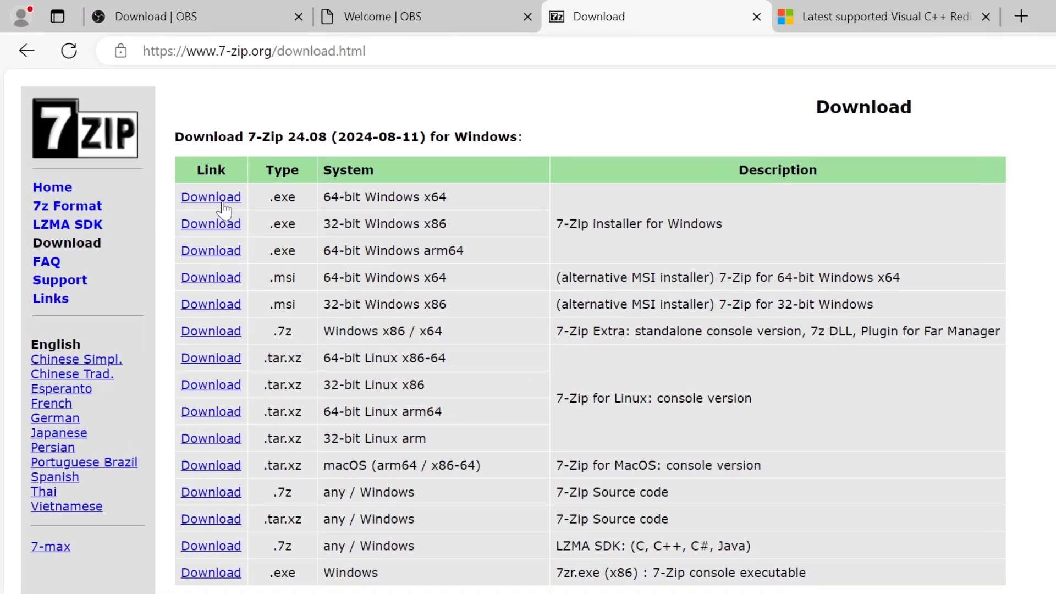
left_click(221, 203)
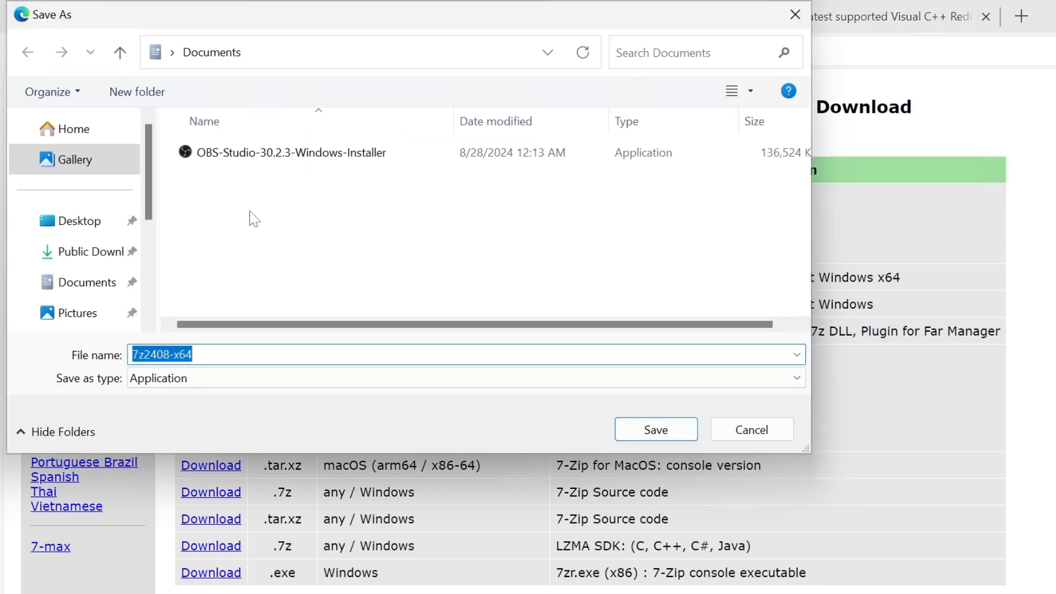
left_click(642, 425)
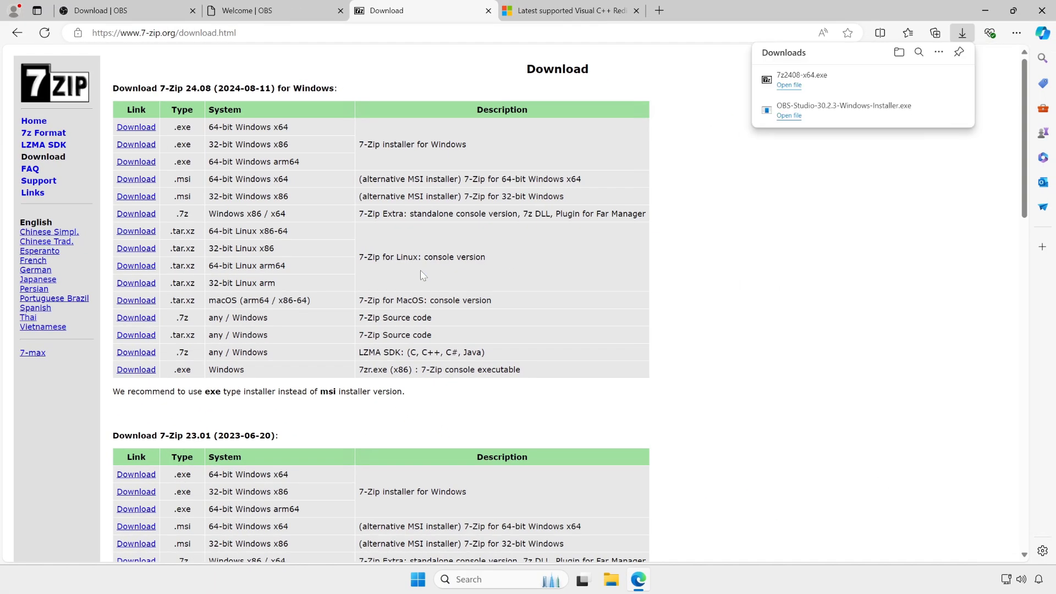
Download the latest X64 Visual C++ Redistributable from the Microsoft Learn page into Documents, and close the browser
left_click(582, 17)
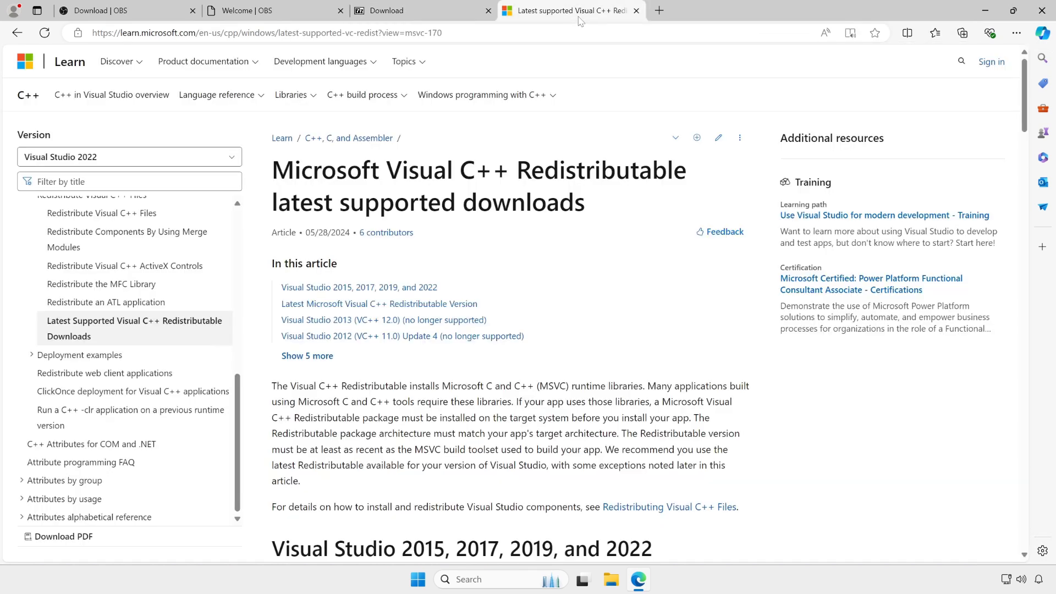
scroll(565, 322, "down", 2)
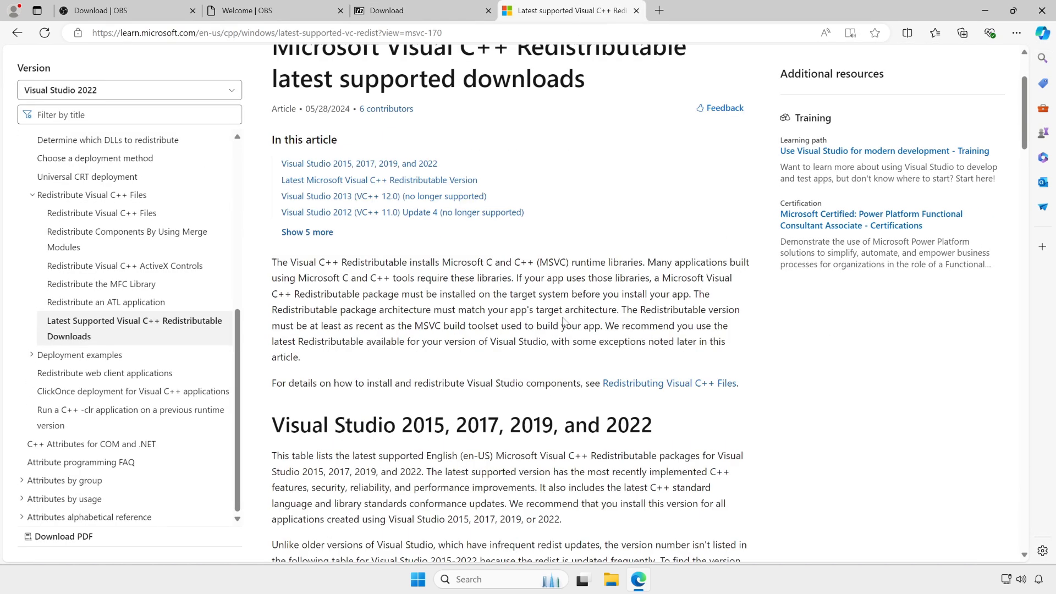
scroll(511, 308, "down", 7)
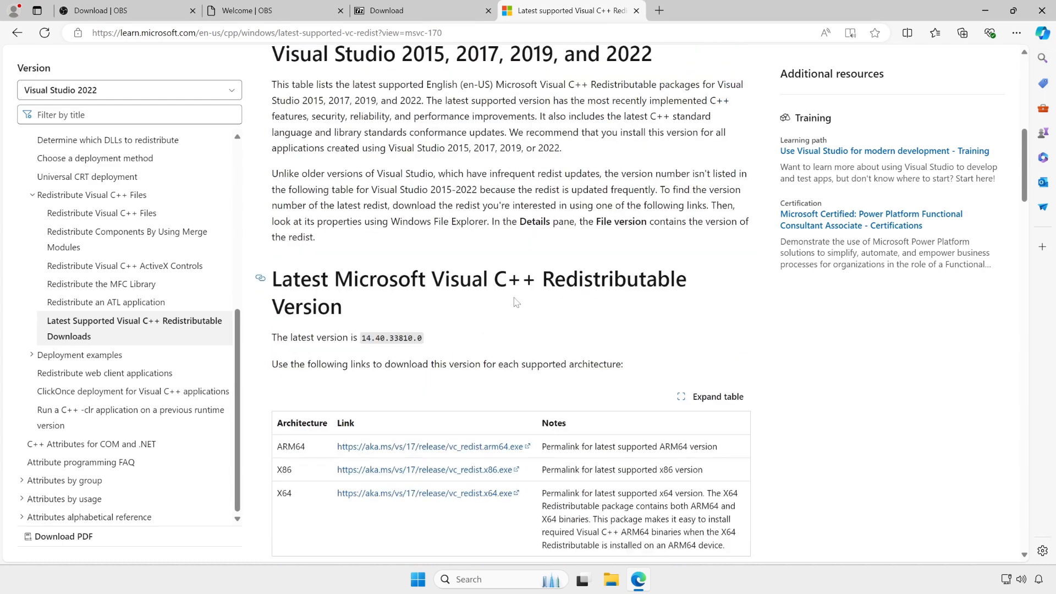
scroll(510, 298, "down", 1)
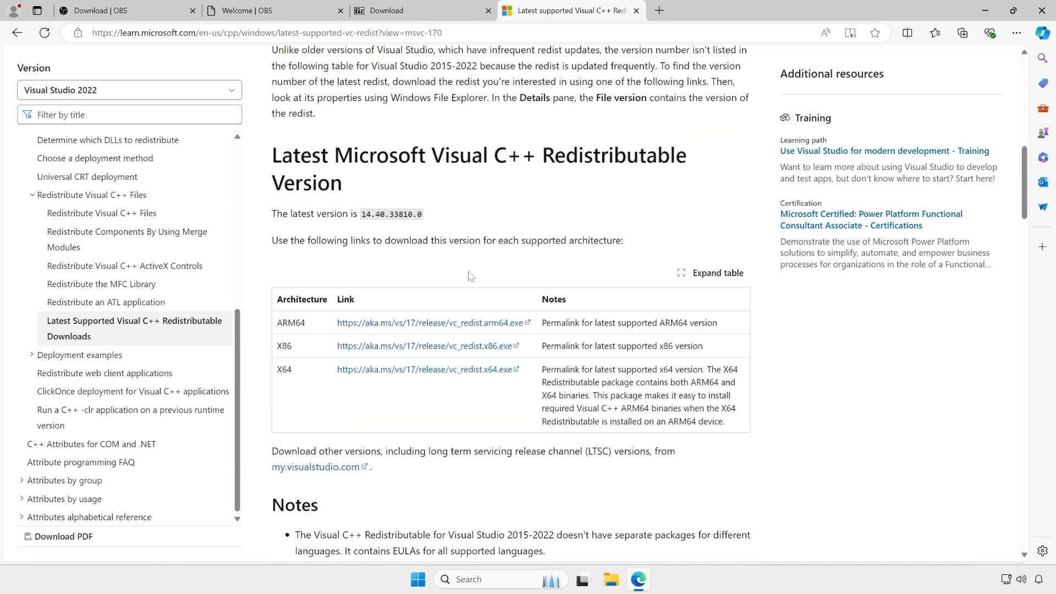
scroll(471, 276, "down", 1)
left_click(388, 312)
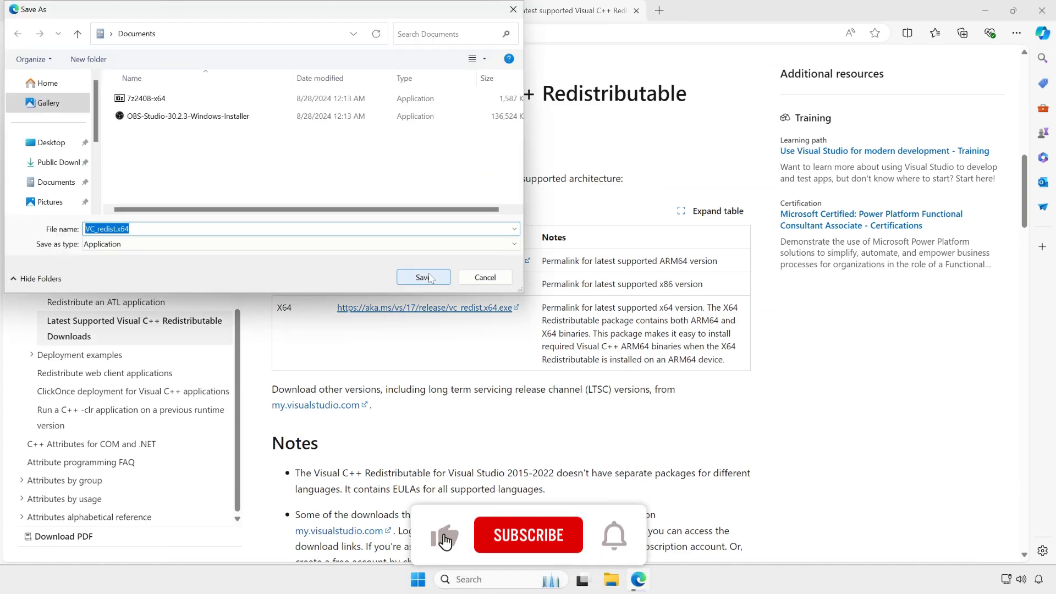
left_click(422, 277)
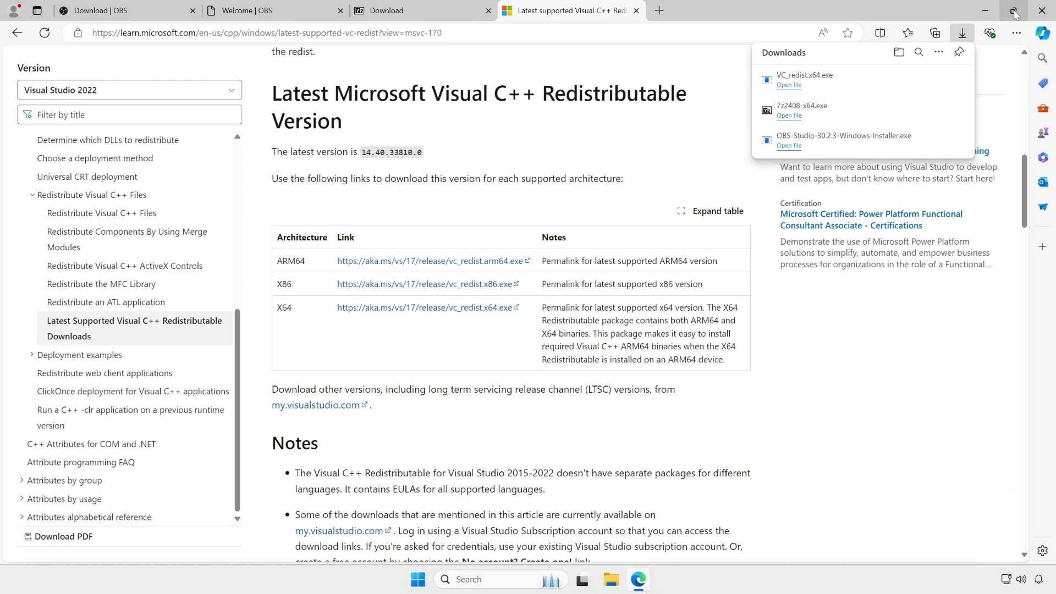
left_click(1040, 11)
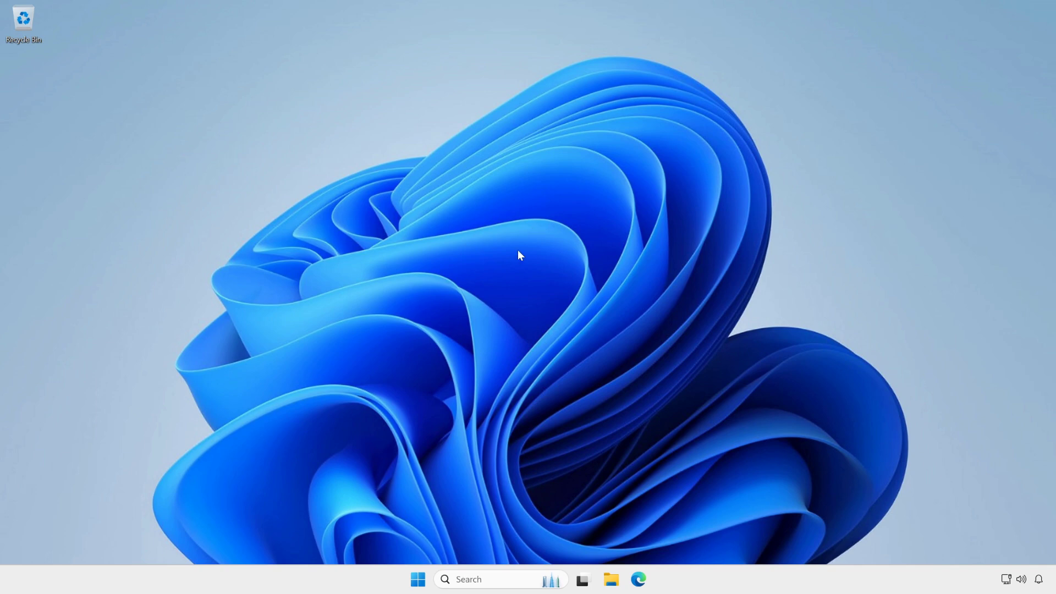
Run the 7z2408-x64 installer from the Documents folder, install 7-Zip to the default destination and close its setup
left_click(616, 580)
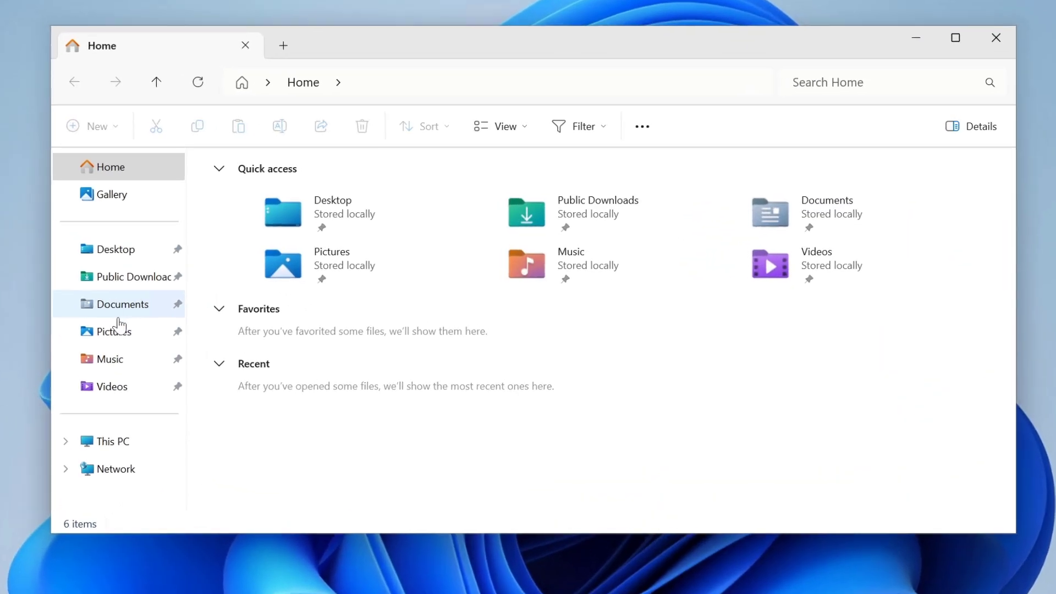
left_click(114, 313)
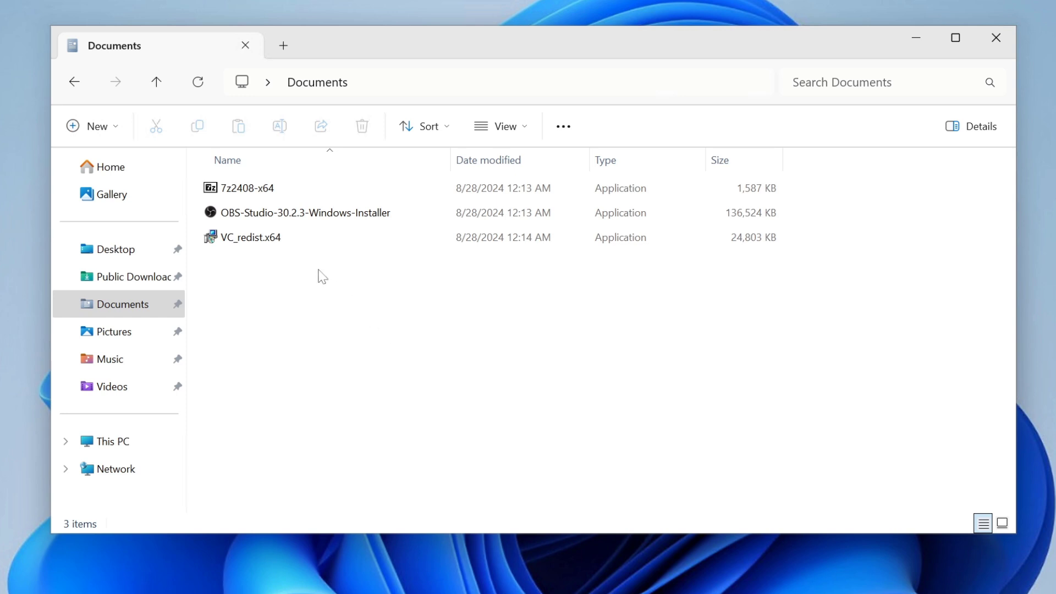
left_click(228, 189)
double_click(229, 189)
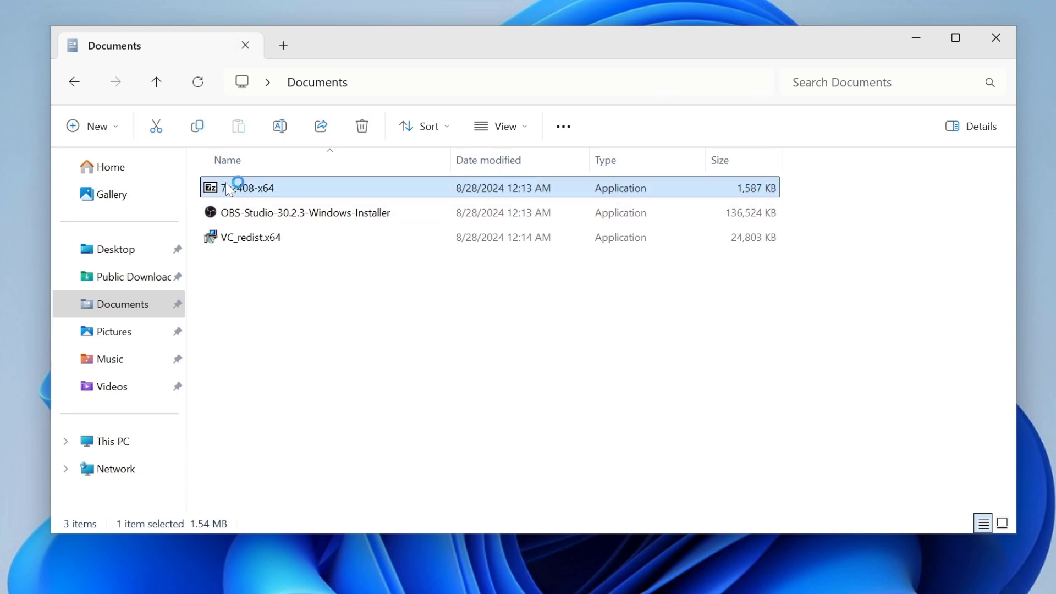
left_click(506, 337)
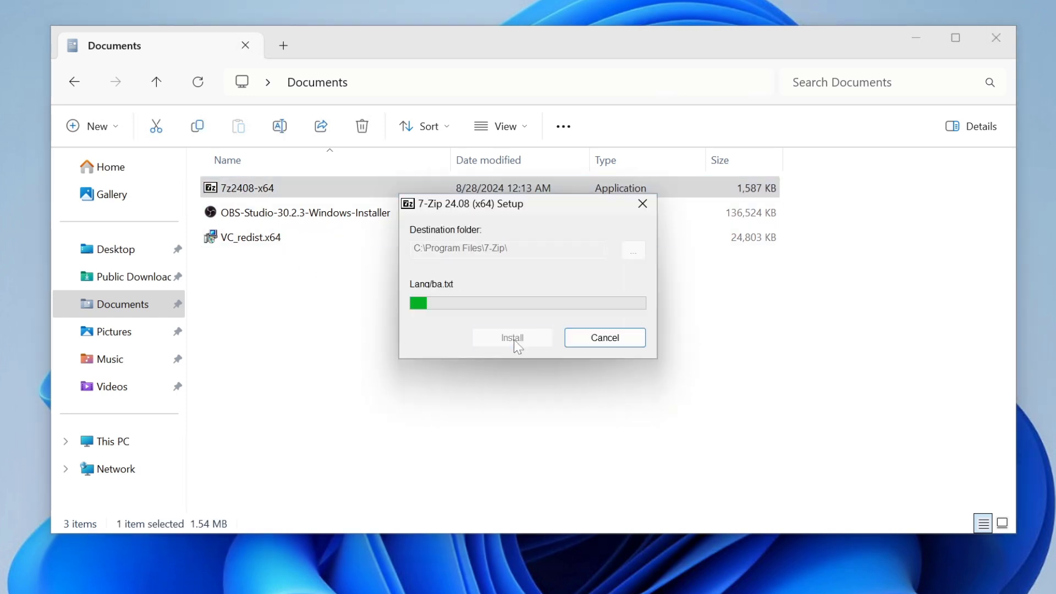
left_click(516, 341)
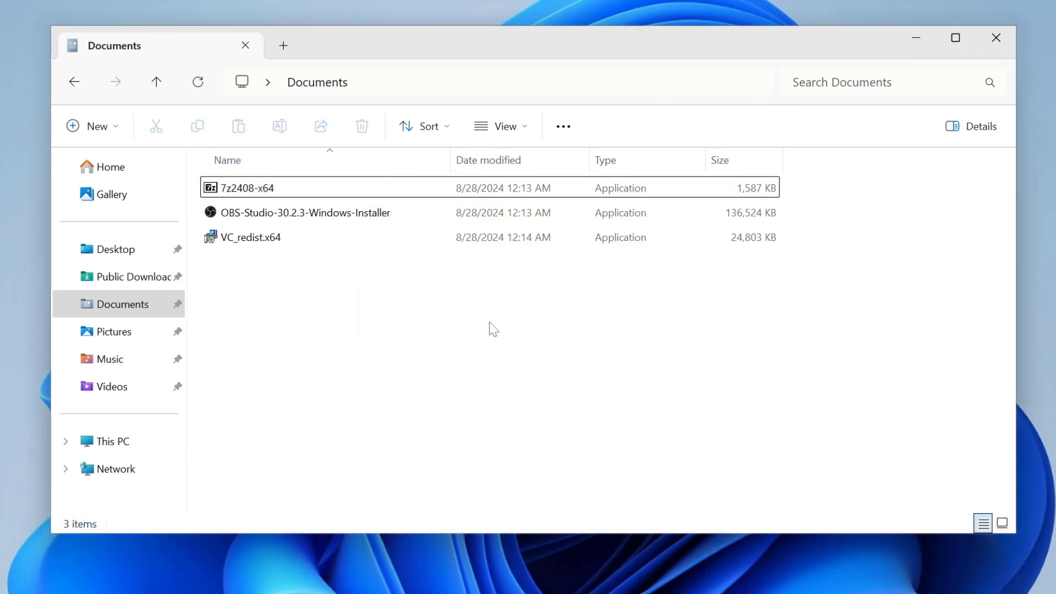
Extract OBS-Studio-30.2.3-Windows-Installer with 7-Zip into a folder of the same name in Documents
left_click(313, 218)
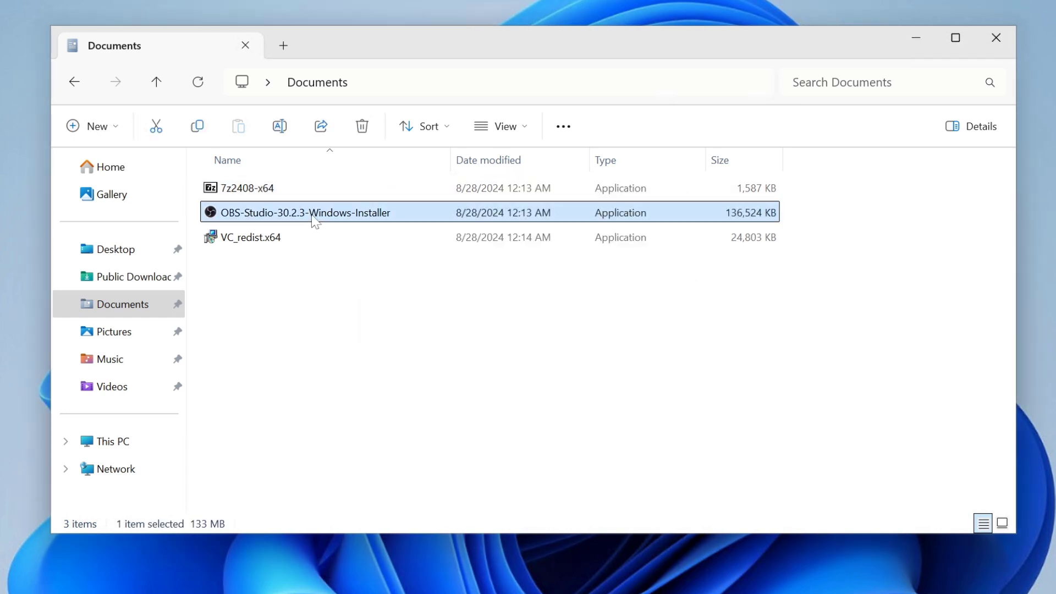
right_click(238, 217)
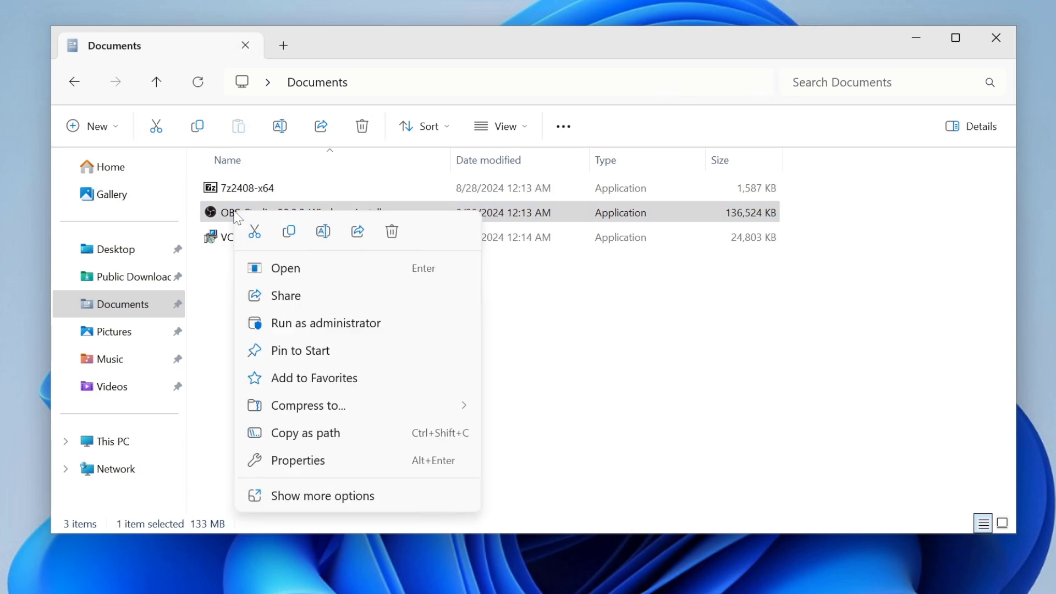
left_click(366, 496)
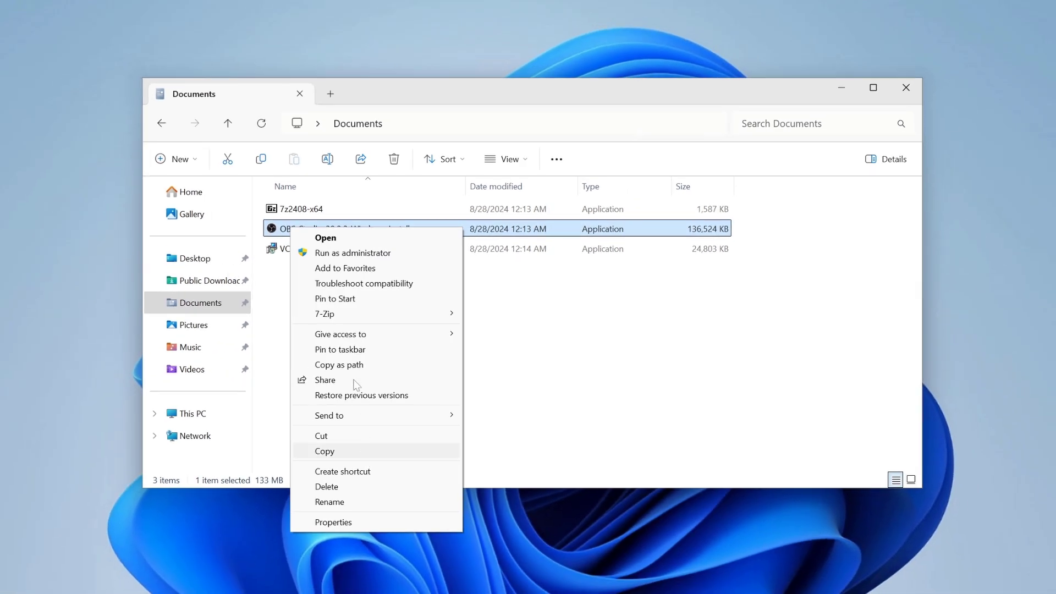
mouse_move(336, 315)
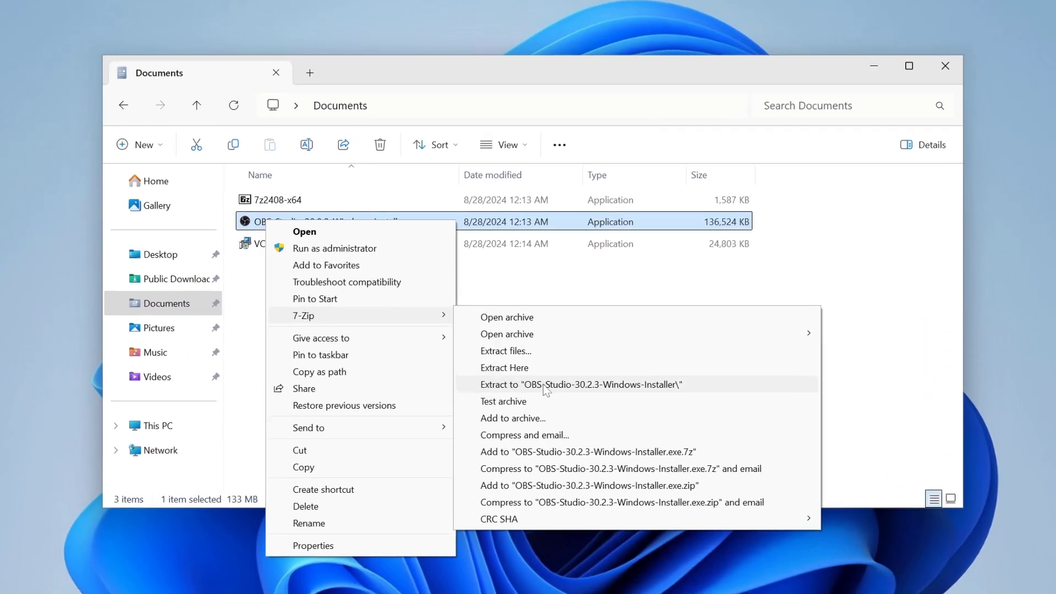
left_click(544, 378)
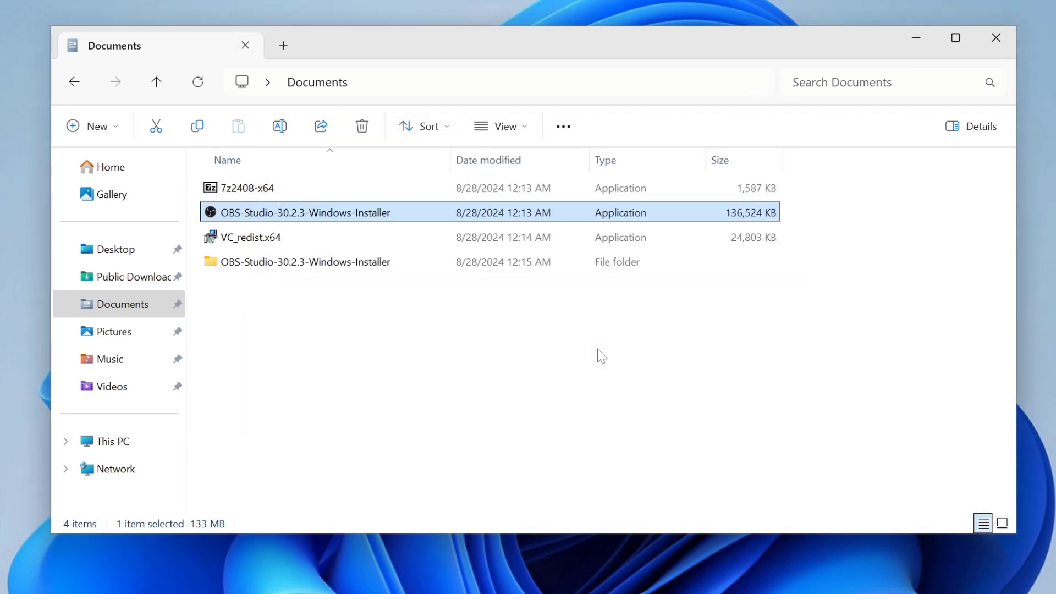
Check the size of the extracted OBS-Studio-30.2.3-Windows-Installer folder in its properties
left_click(597, 350)
left_click(238, 256)
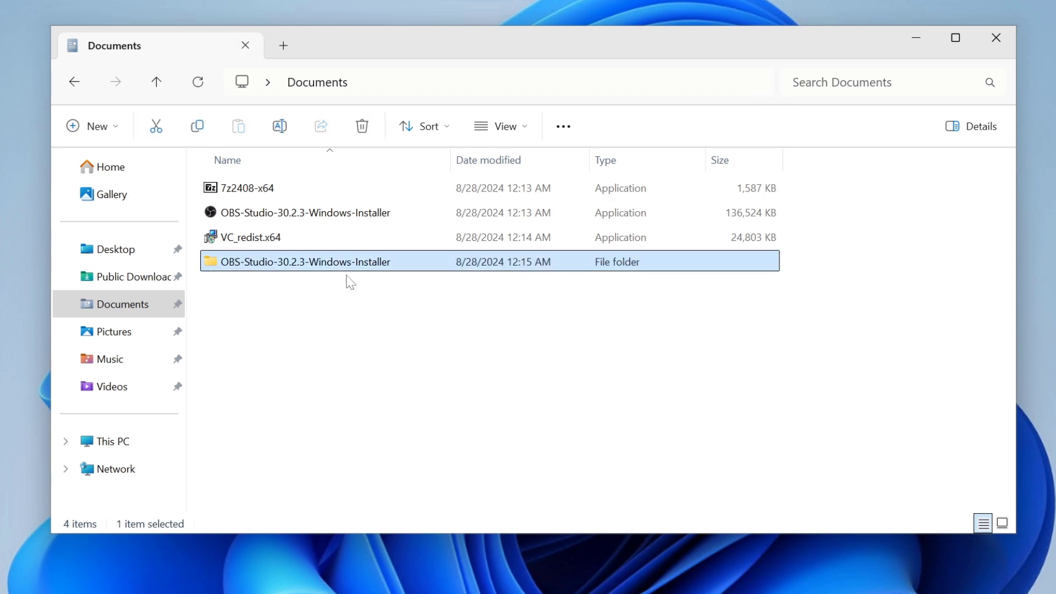
right_click(286, 264)
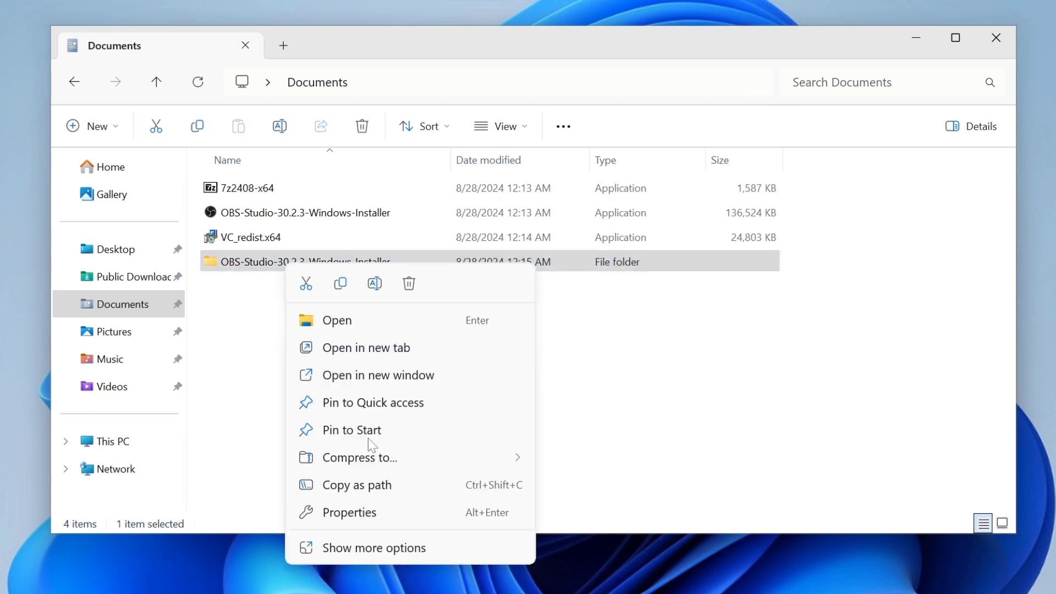
left_click(330, 512)
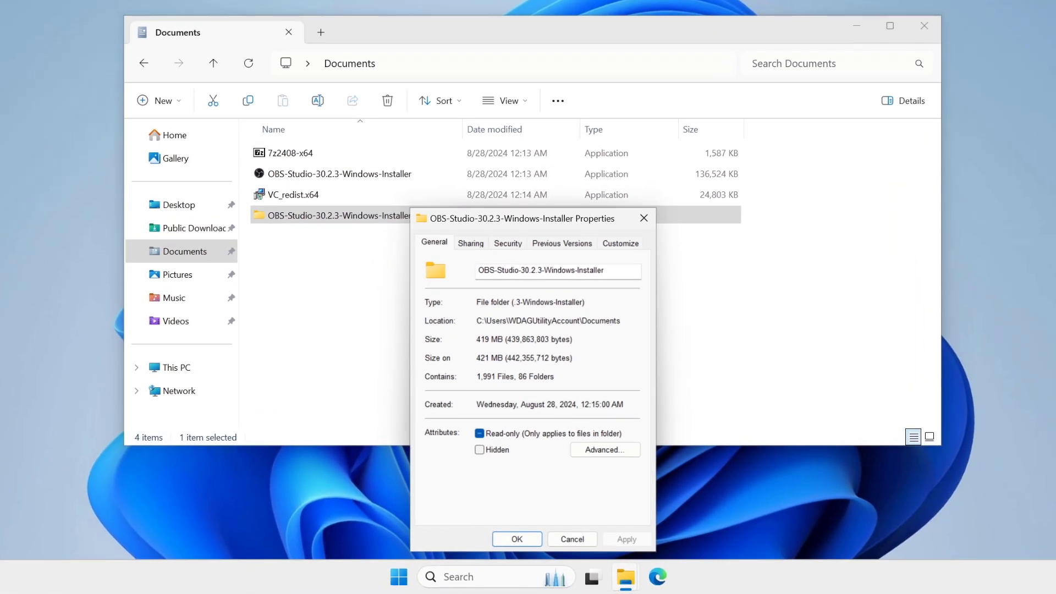
left_click_drag(476, 339, 490, 340)
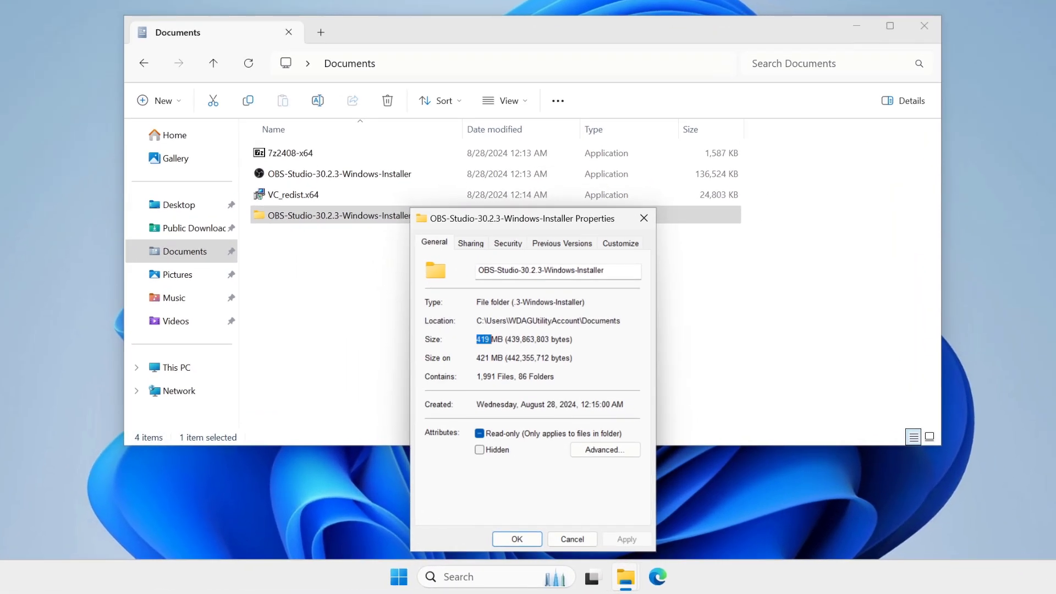
left_click(644, 217)
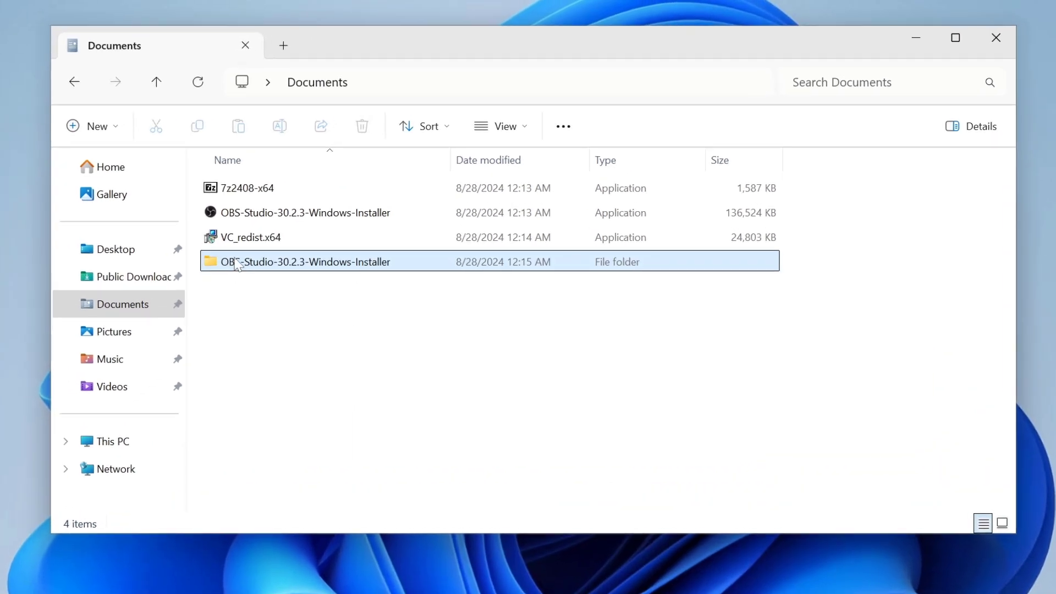
Create a desktop shortcut to the obs64 application in the bin\64bit subfolder of the extracted OBS-Studio-30.2.3-Windows-Installer folder
double_click(286, 245)
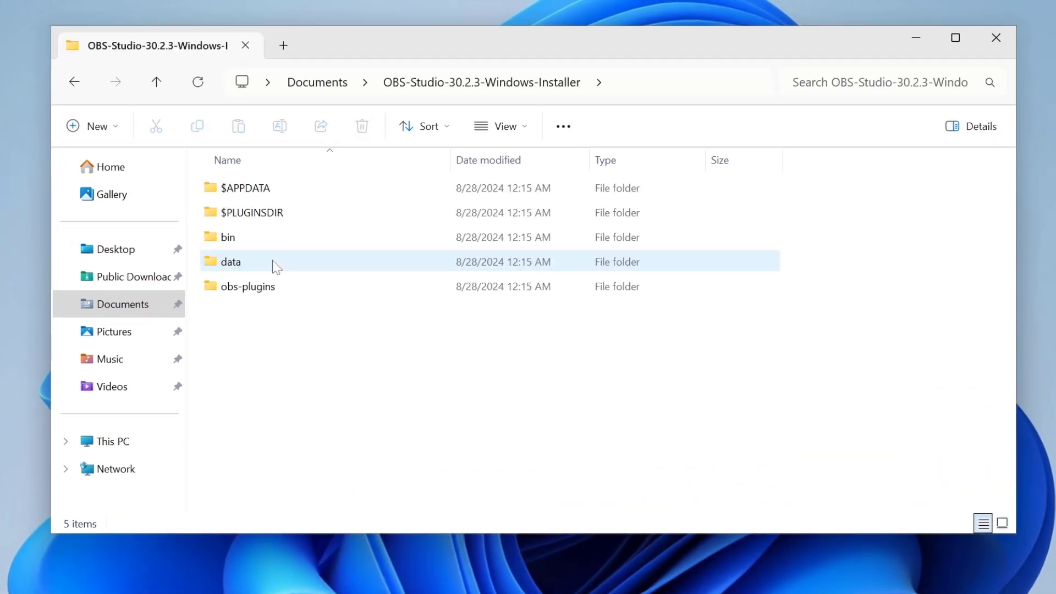
double_click(222, 243)
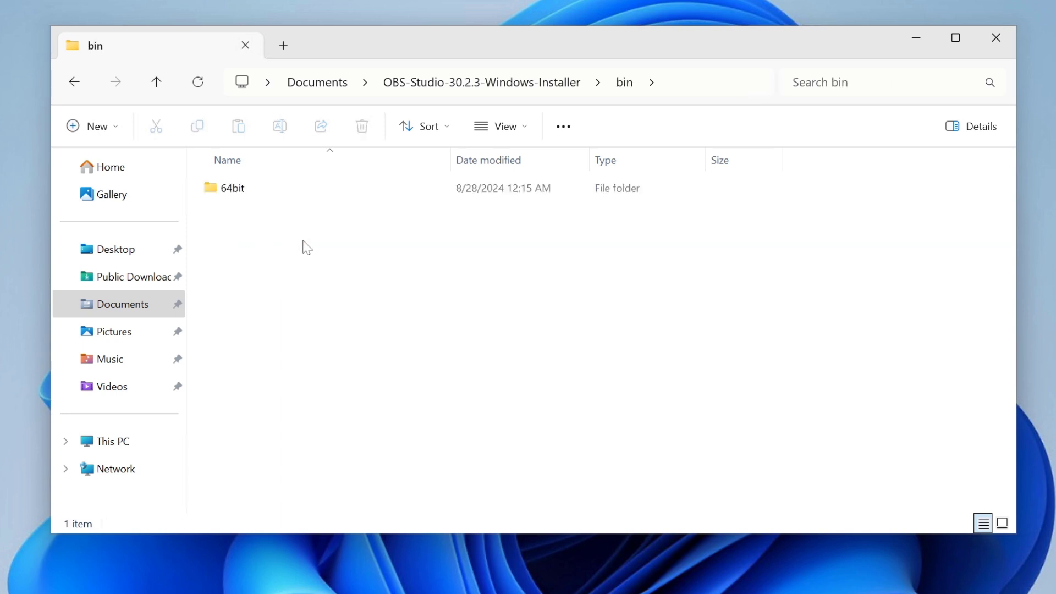
double_click(233, 190)
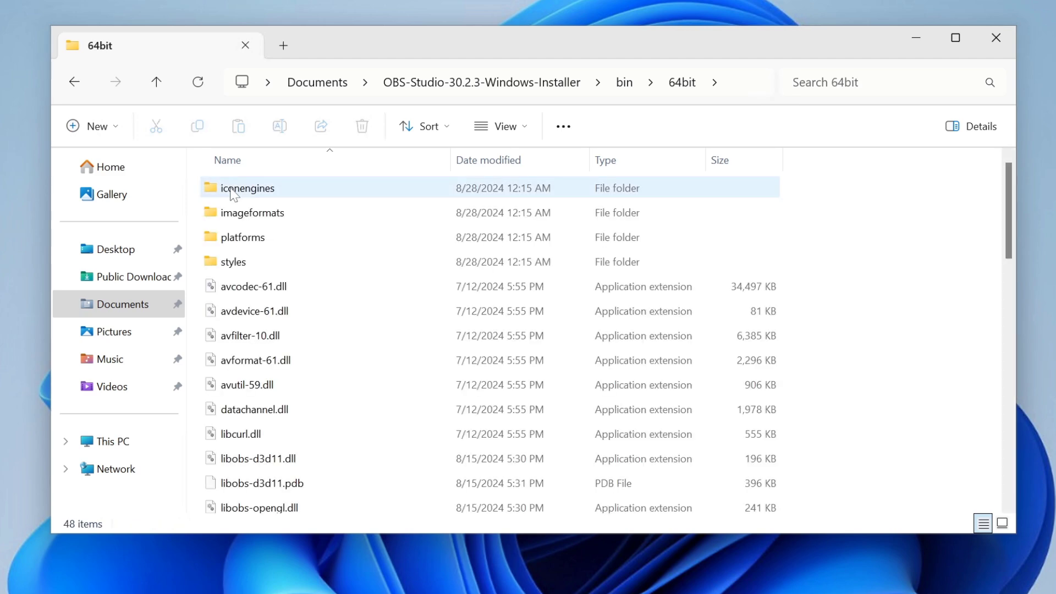
left_click_drag(1011, 197, 1009, 328)
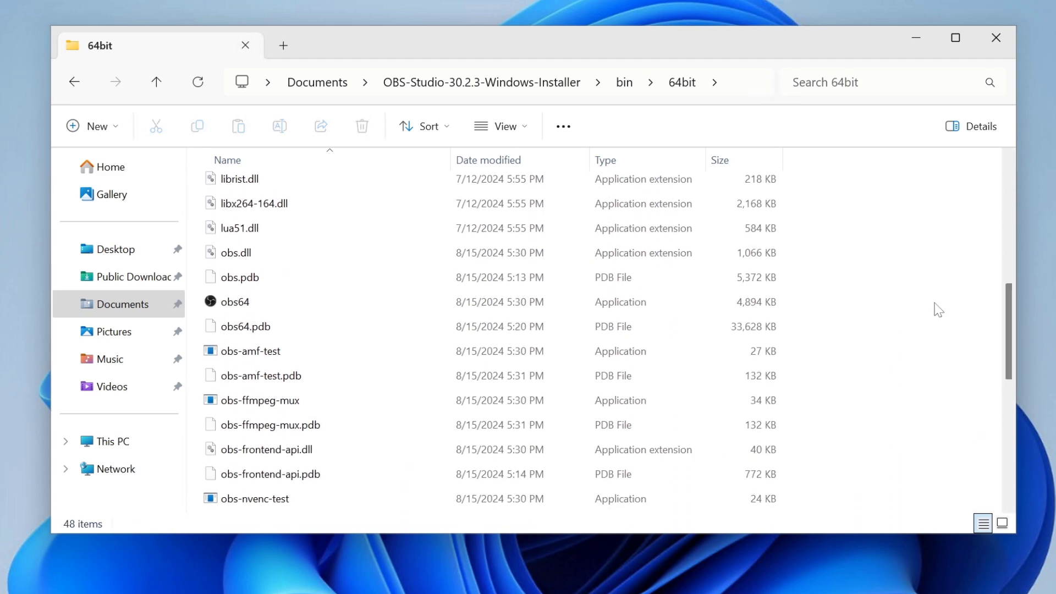
left_click(235, 303)
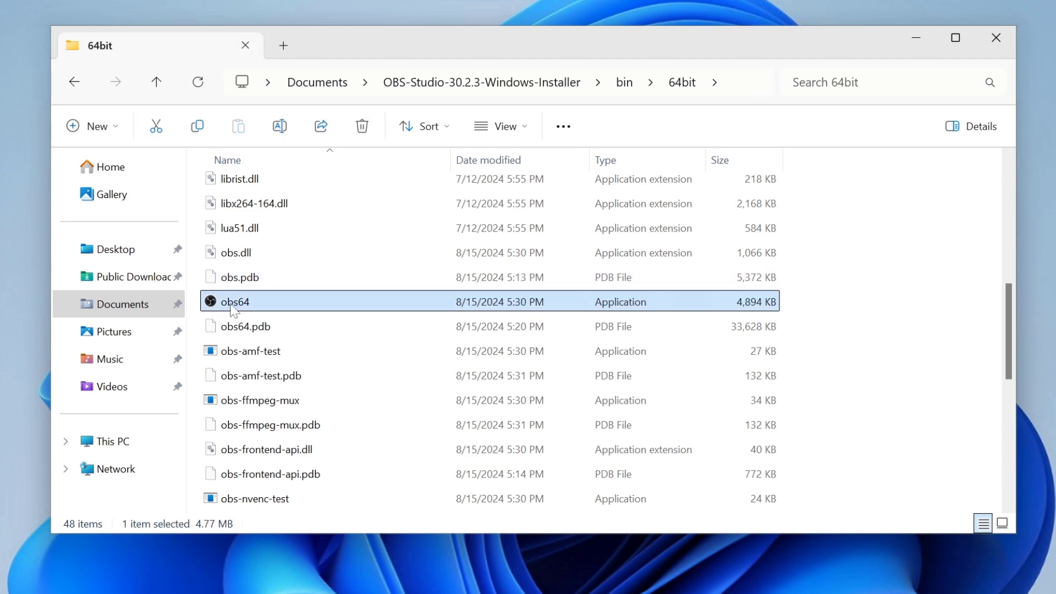
right_click(233, 308)
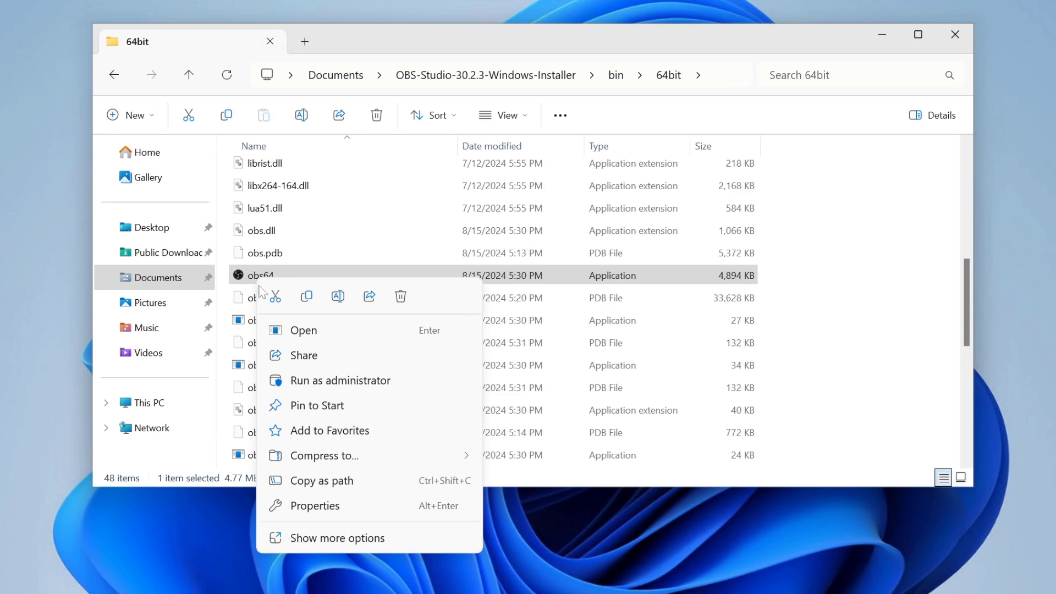
left_click(326, 538)
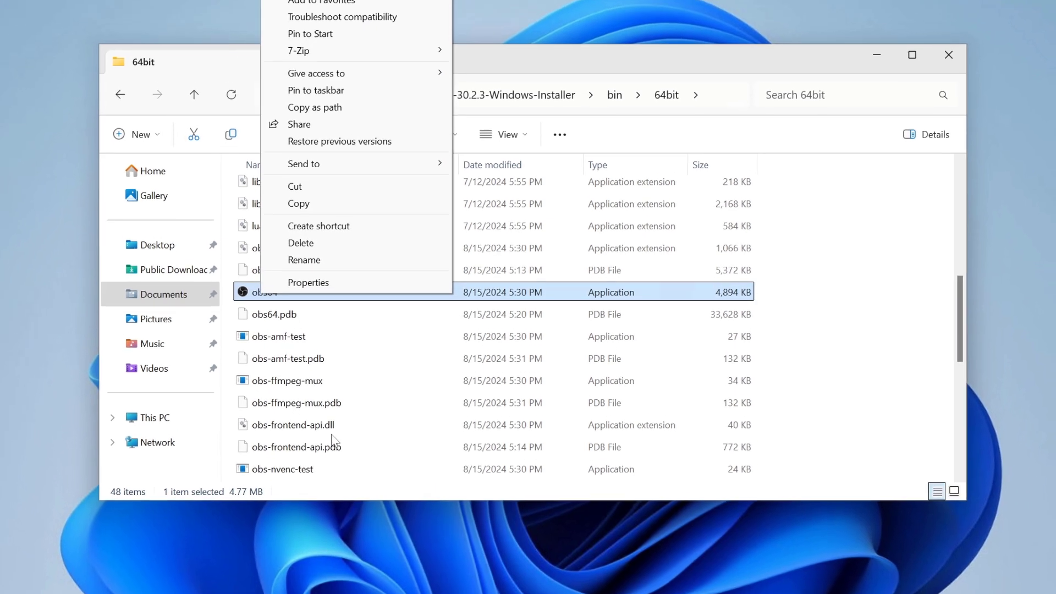
mouse_move(304, 150)
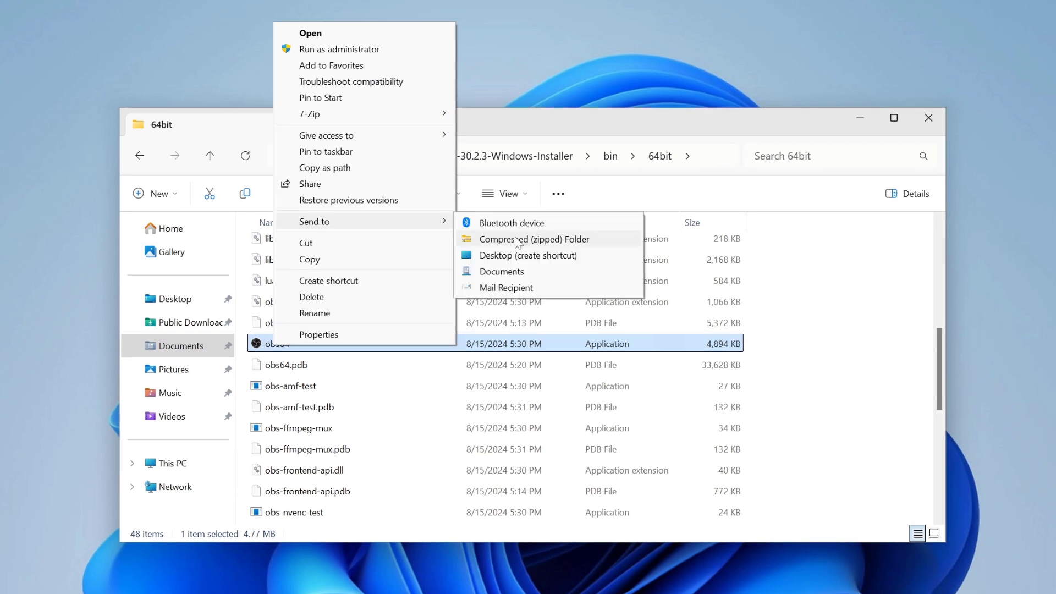
left_click(529, 255)
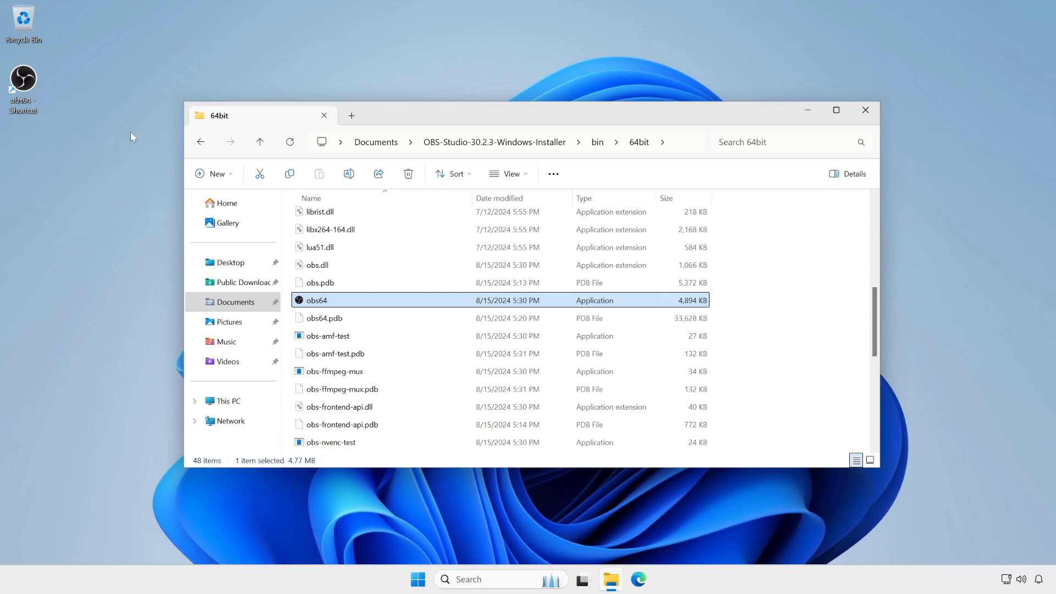
Go back up to the Documents folder and minimize the File Explorer window
left_click(201, 144)
left_click(201, 146)
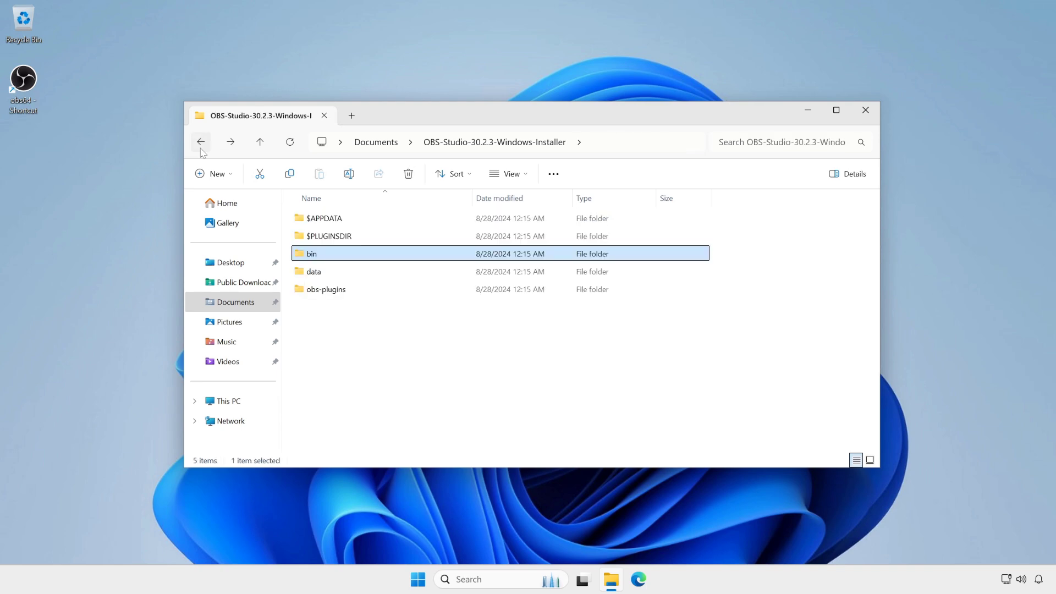
left_click(201, 147)
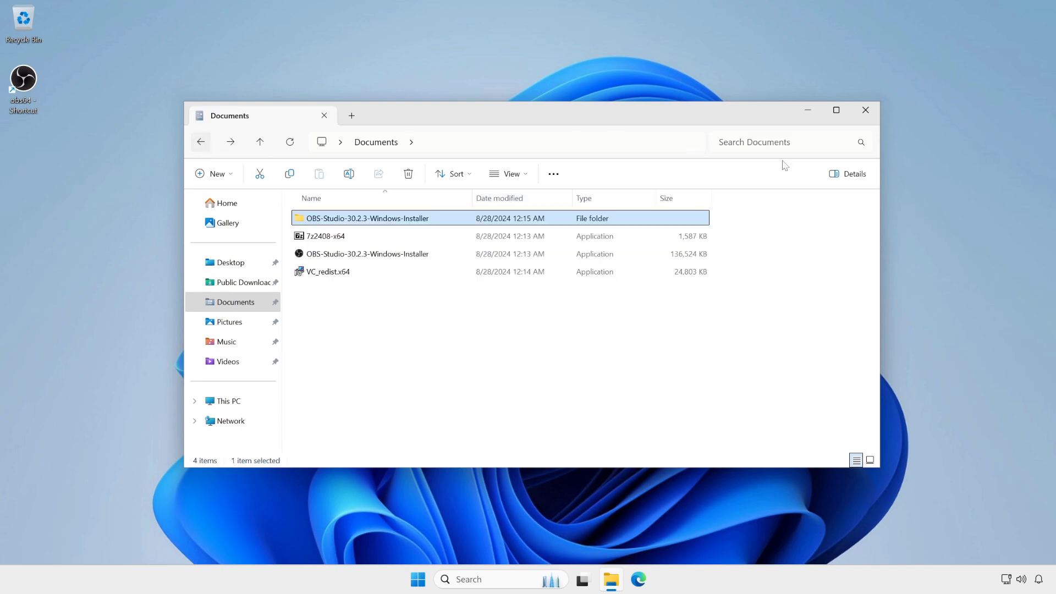
left_click(807, 110)
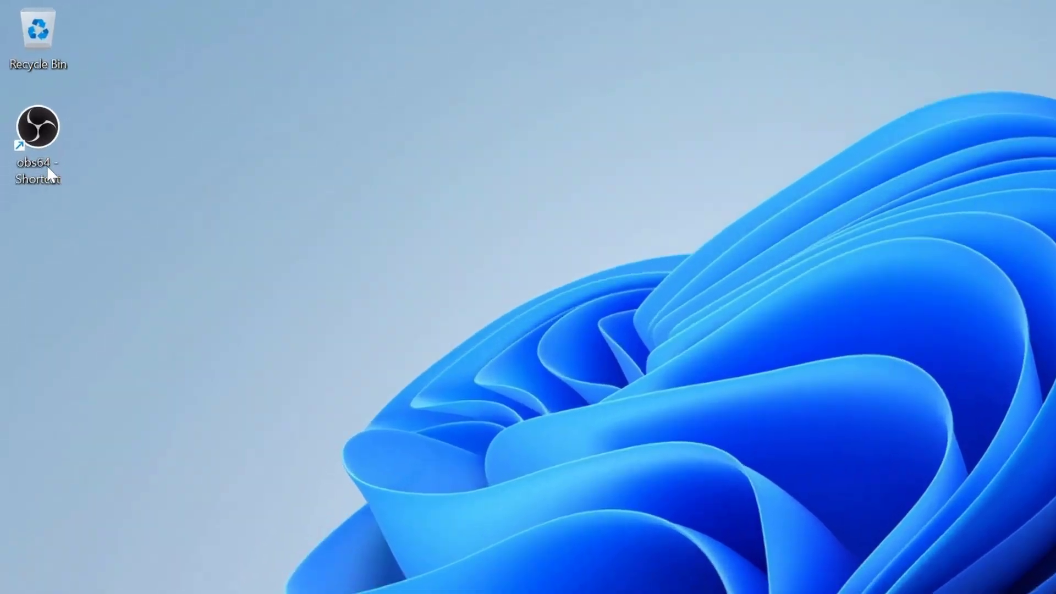
Rename the obs64 shortcut on the desktop as OBS
left_click(41, 175)
left_click(41, 182)
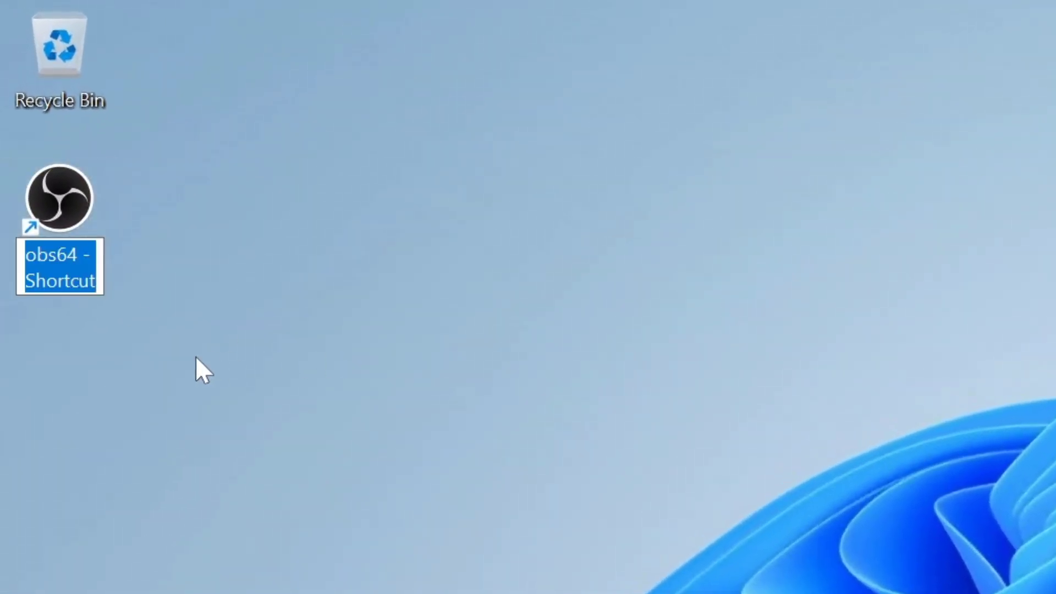
type("o")
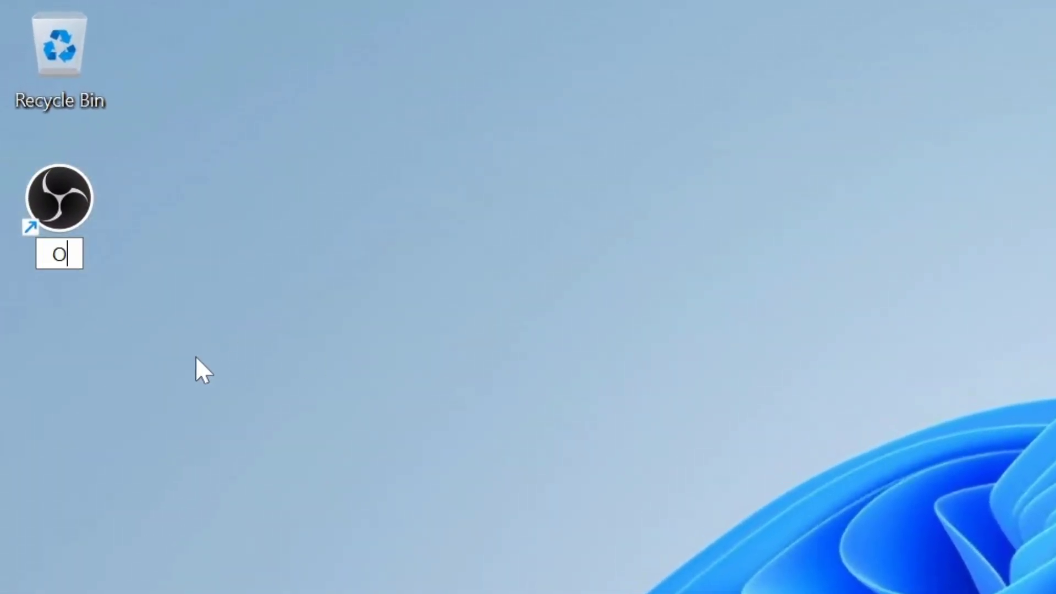
type("BS")
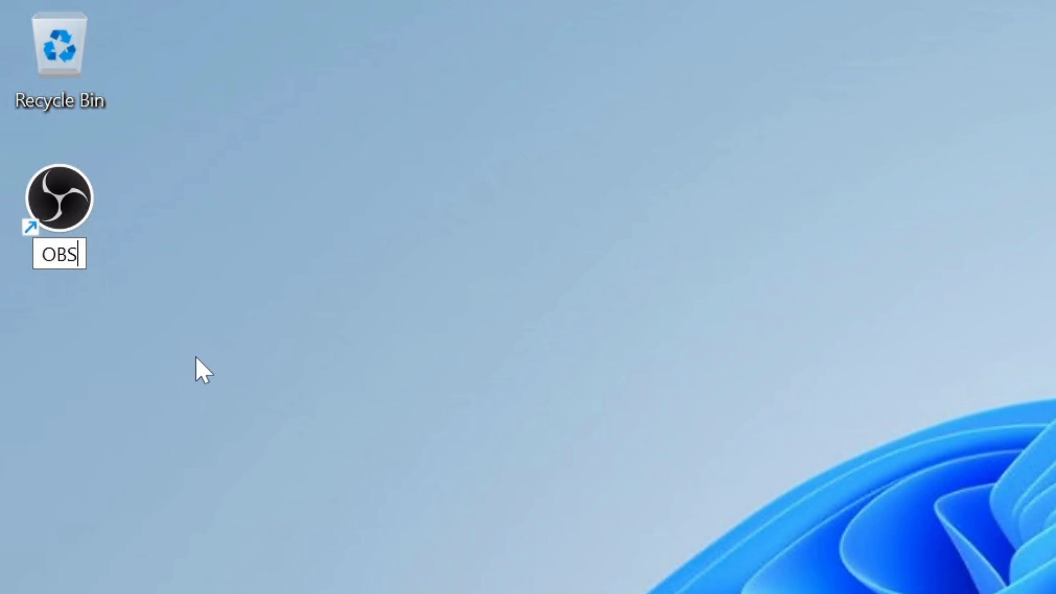
key("Return")
left_click(196, 355)
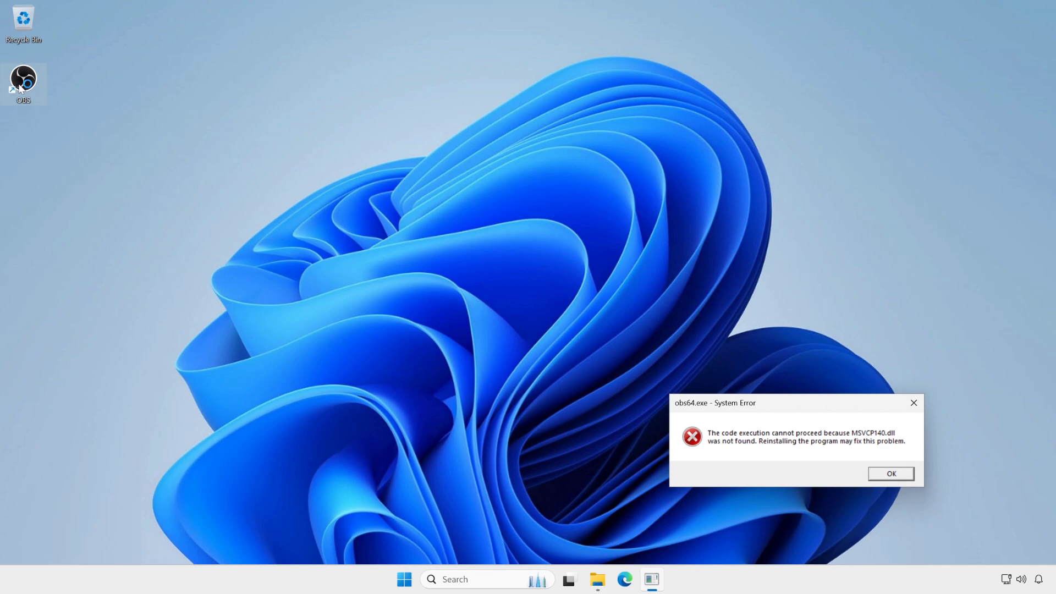
Move the obs64.exe system error to the middle of the desktop, read it and dismiss all of the error messages
left_click_drag(780, 403, 591, 307)
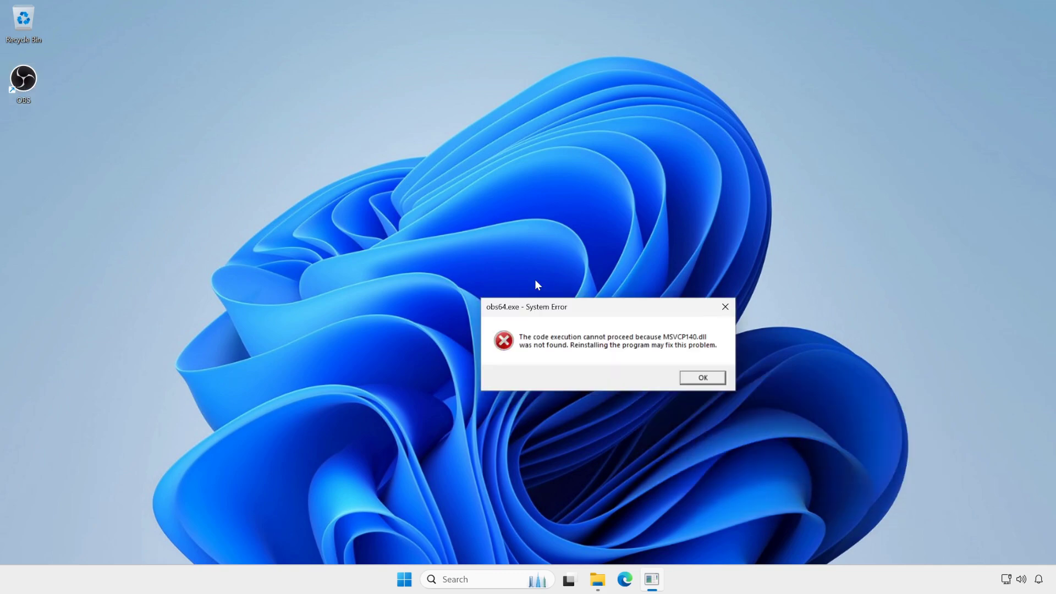
left_click_drag(537, 284, 514, 218)
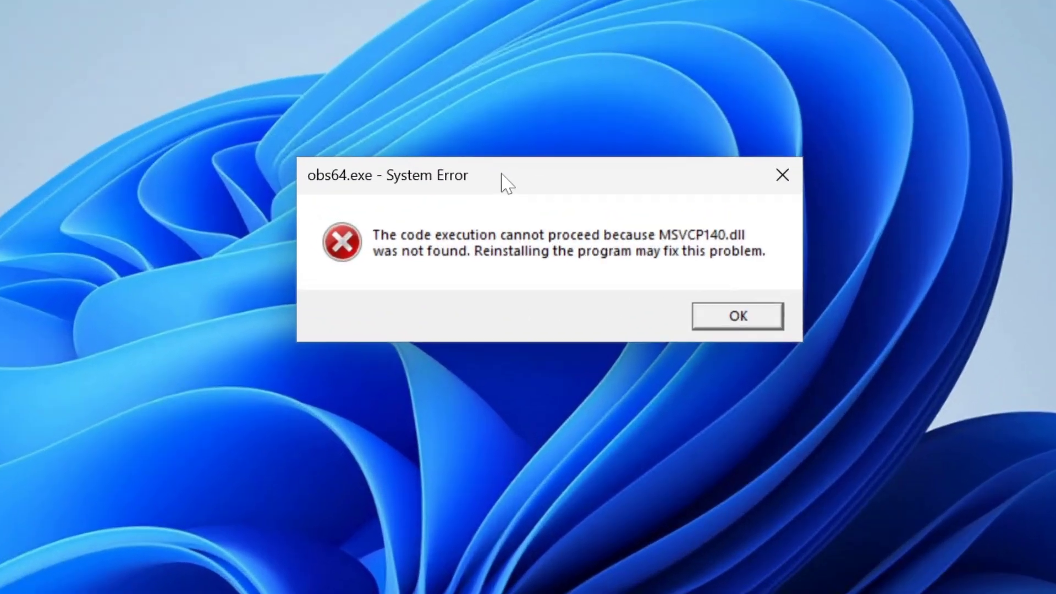
left_click_drag(501, 174, 505, 172)
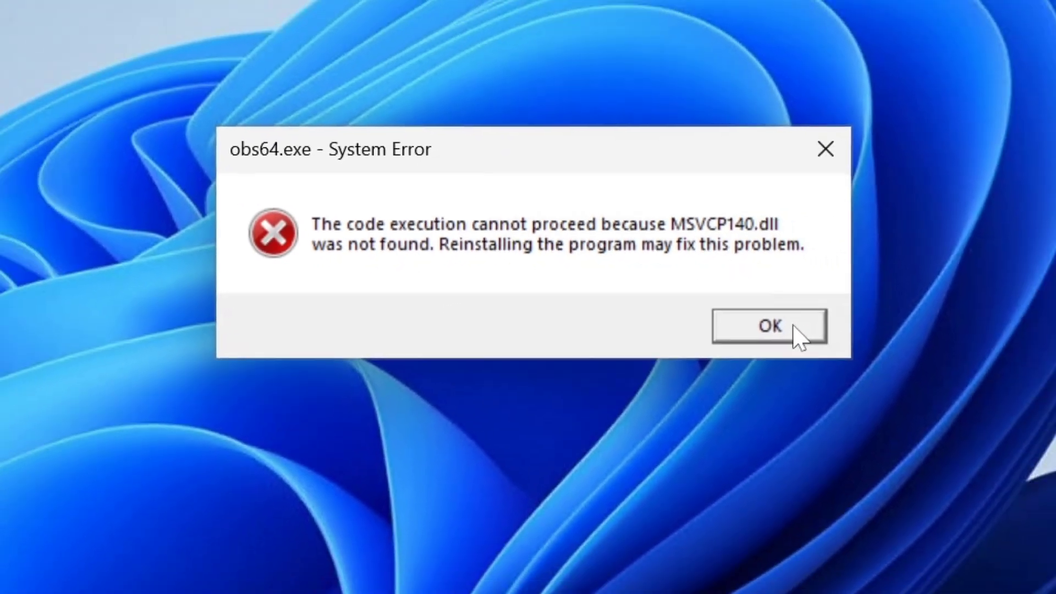
left_click(858, 350)
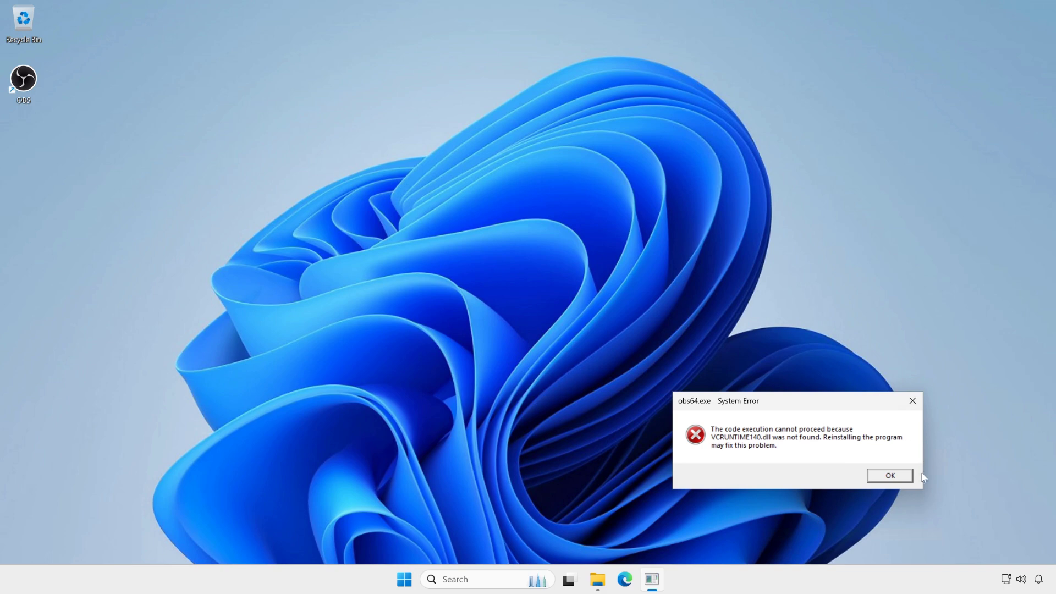
left_click(887, 476)
left_click(885, 477)
left_click(887, 478)
Run VC_redist.x64 from the Documents folder, agree to the license terms, install the Visual C++ 2015-2022 Redistributable and close its setup
left_click(612, 579)
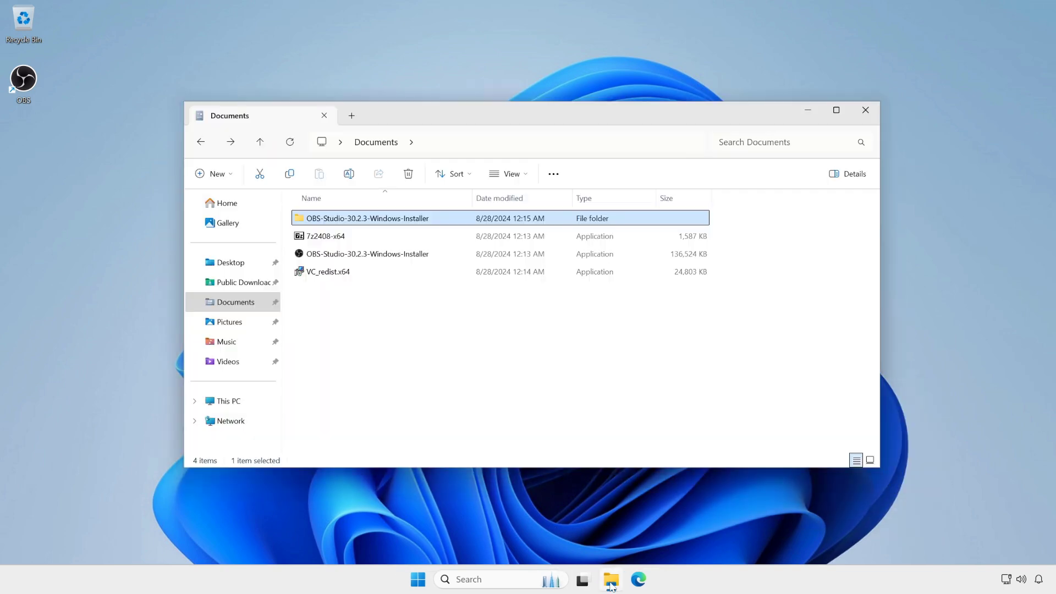
left_click(311, 270)
double_click(292, 268)
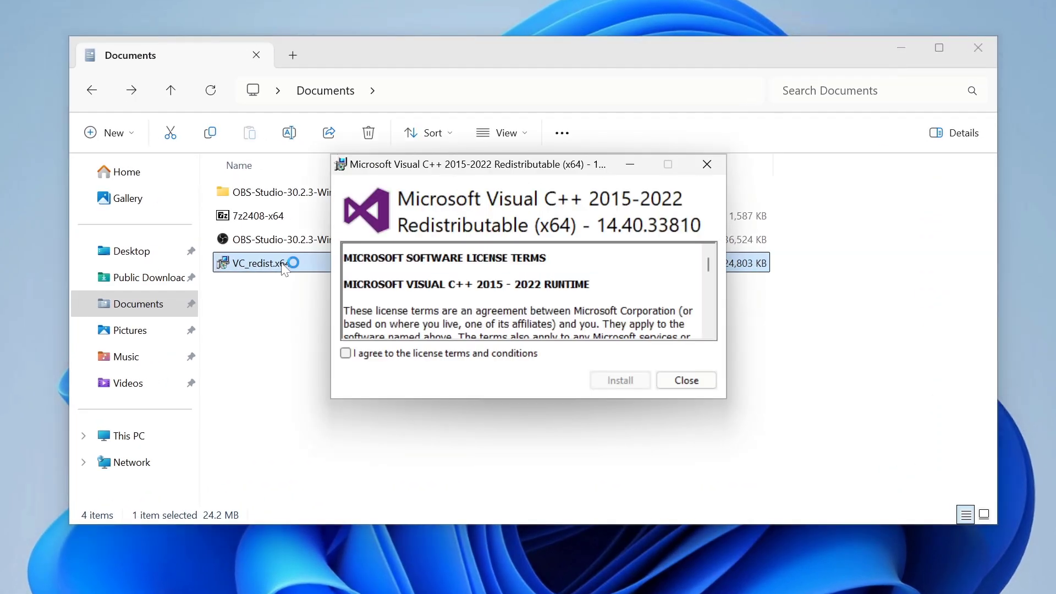
left_click(358, 354)
left_click(620, 380)
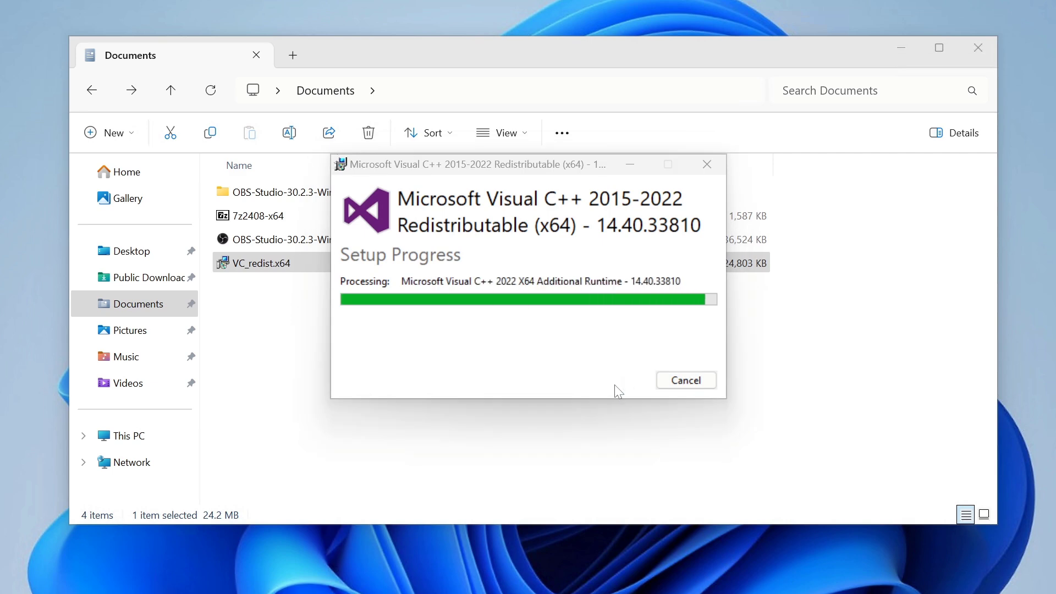
left_click(686, 382)
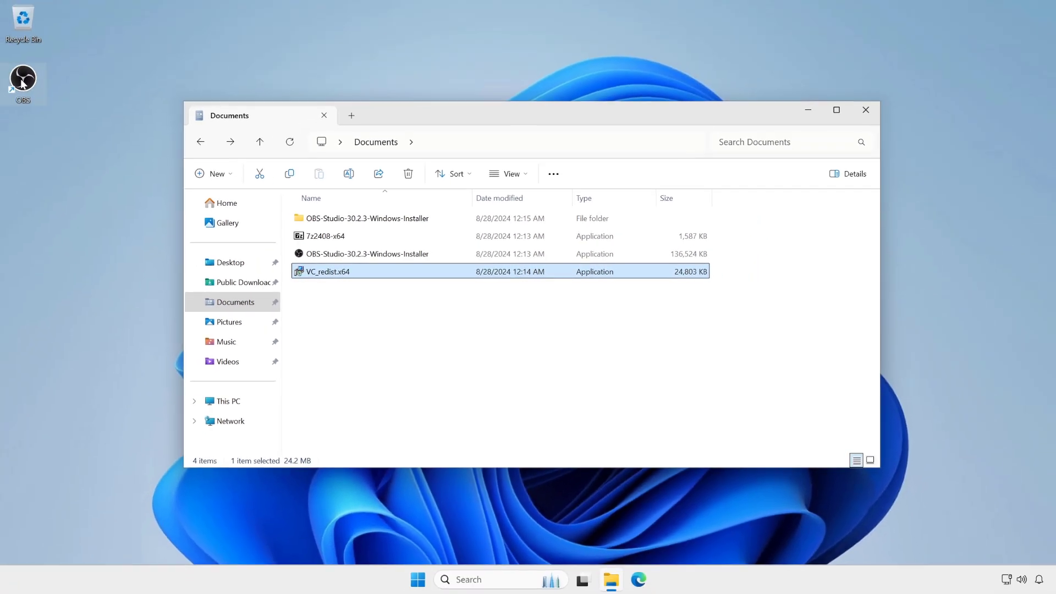
Launch OBS from its desktop shortcut and close the Documents window
left_click(22, 81)
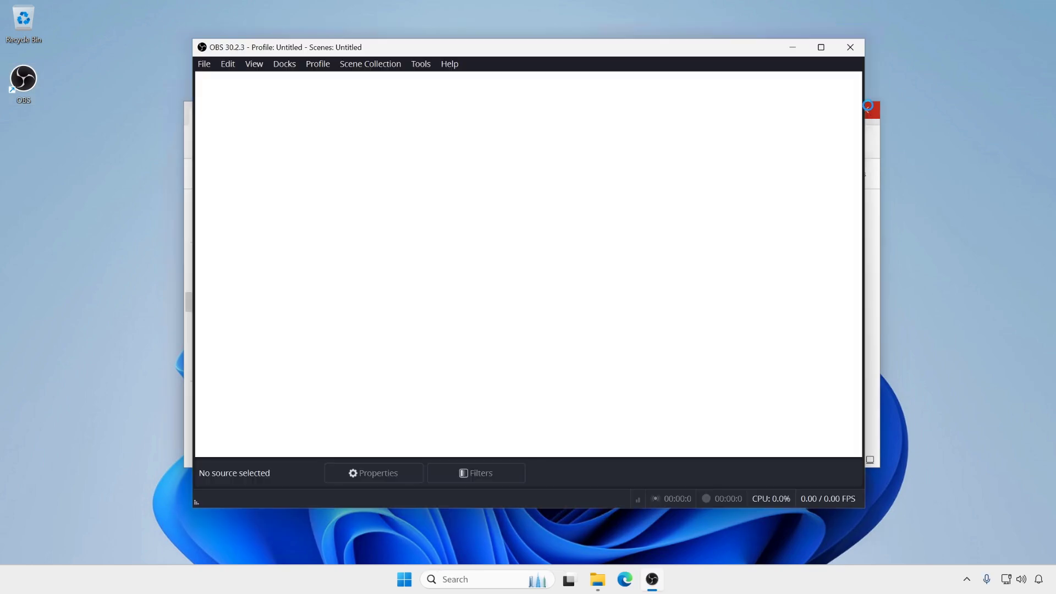
left_click(876, 112)
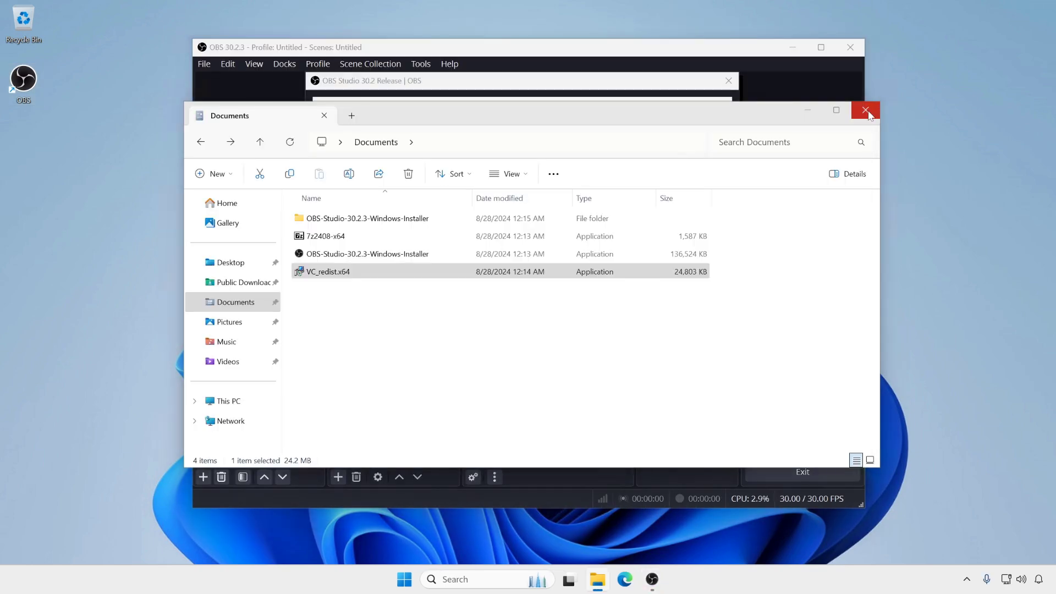
left_click(866, 111)
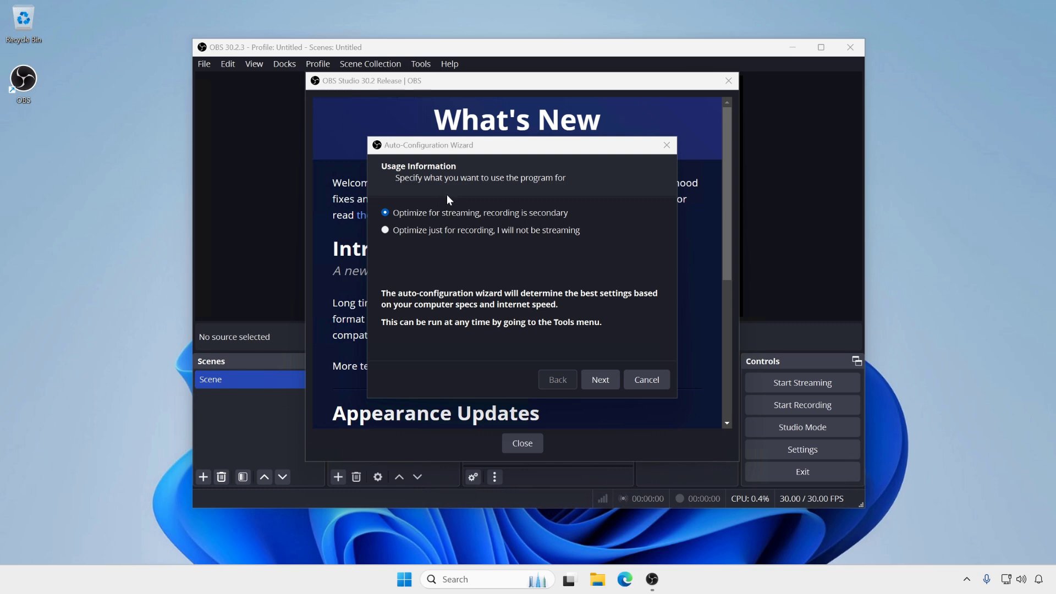
Dismiss the Auto-Configuration Wizard and the What's New notes, and maximize the OBS window
left_click(667, 146)
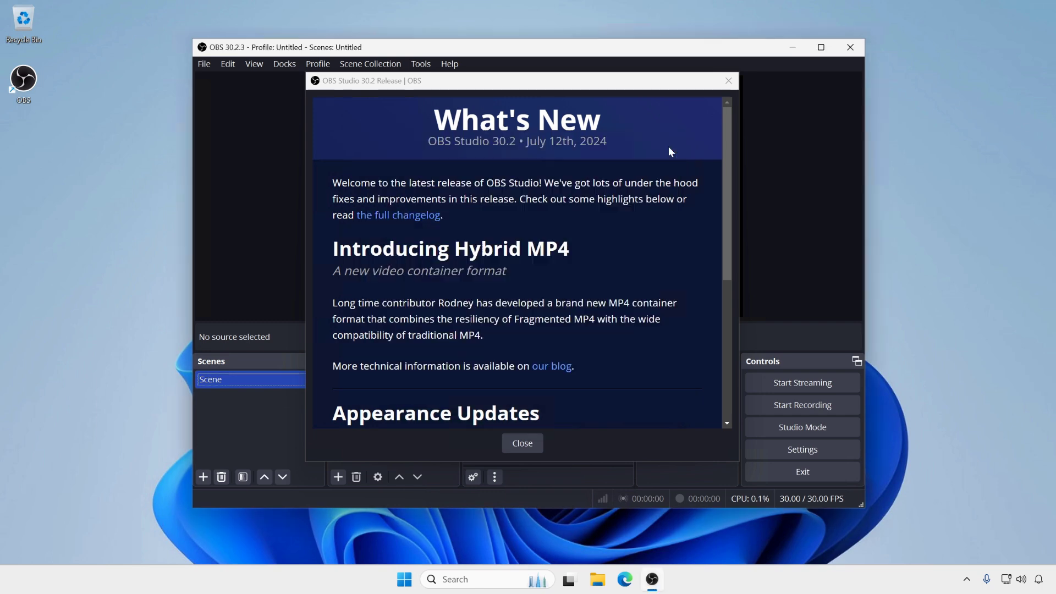
left_click(520, 442)
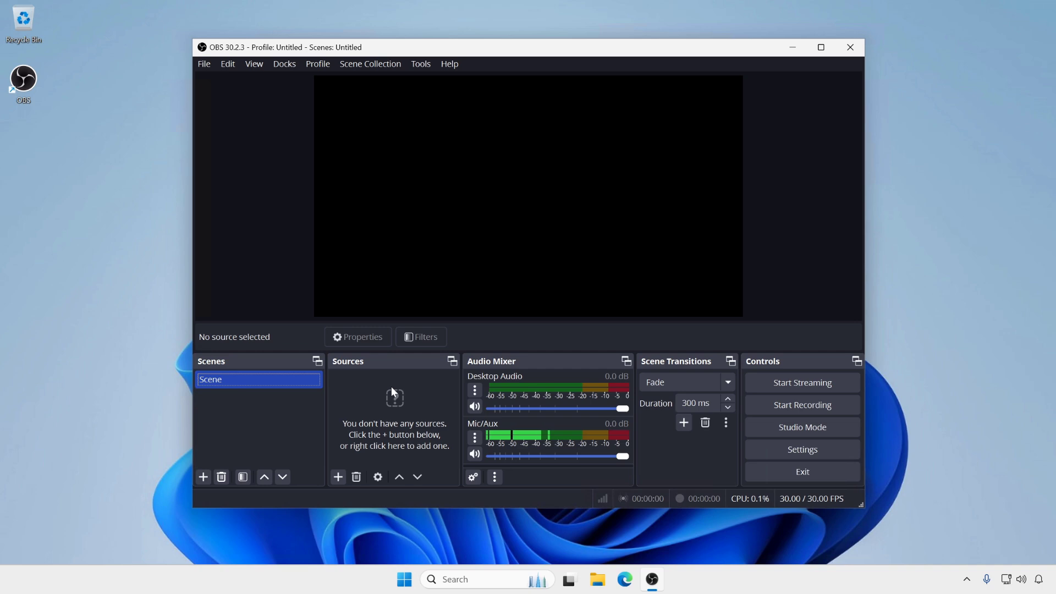
left_click(821, 48)
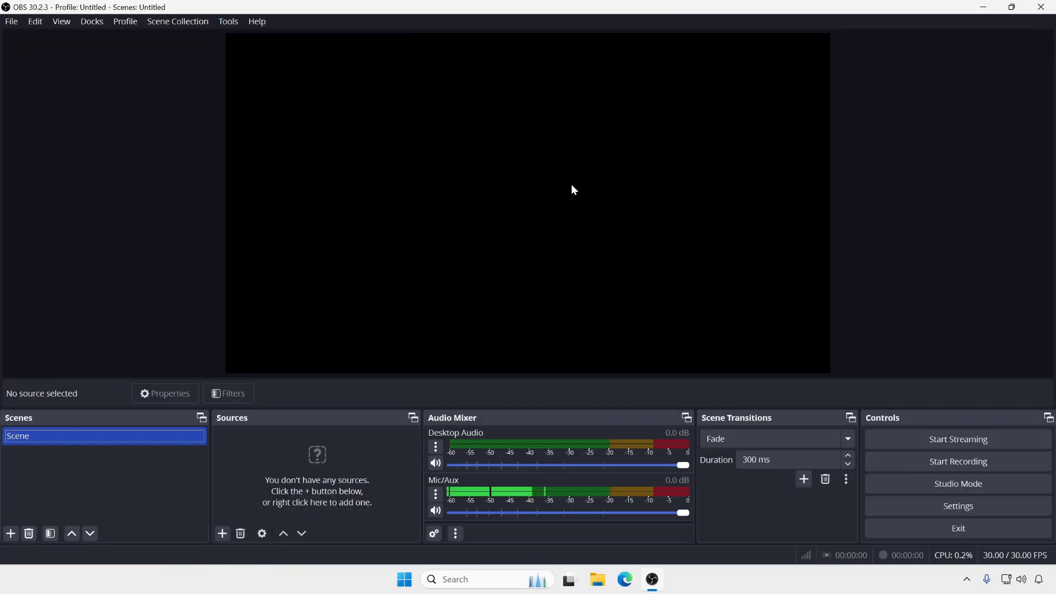